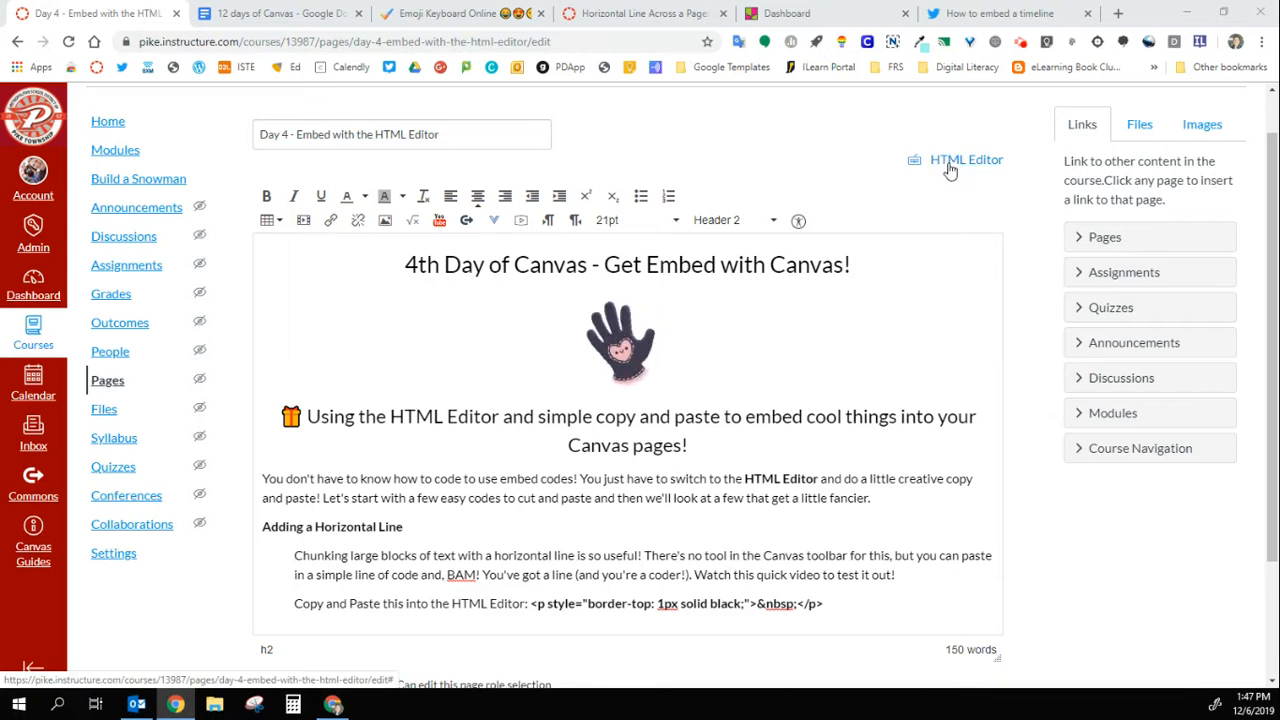
Compare the page's rich content view with its HTML source, examining the giphy iframe code behind the glove image.
{"action": "left_click", "coordinate": [950, 170]}
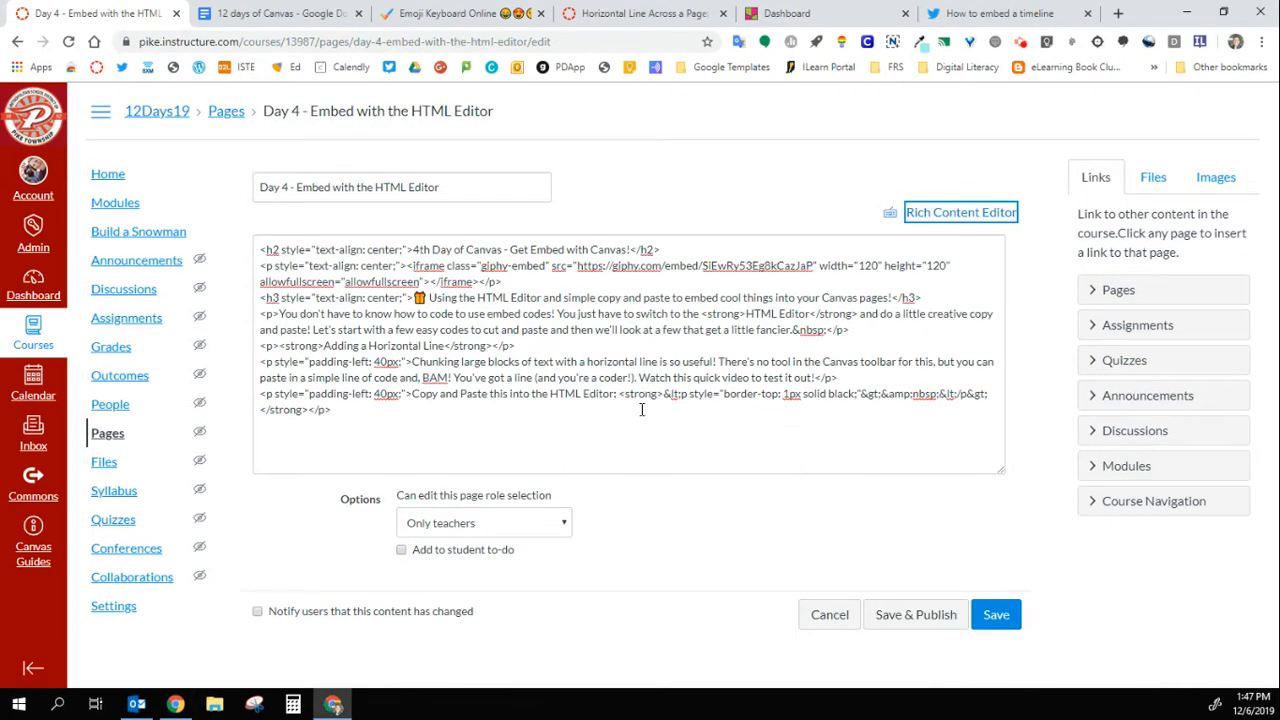
{"action": "left_click", "coordinate": [946, 214]}
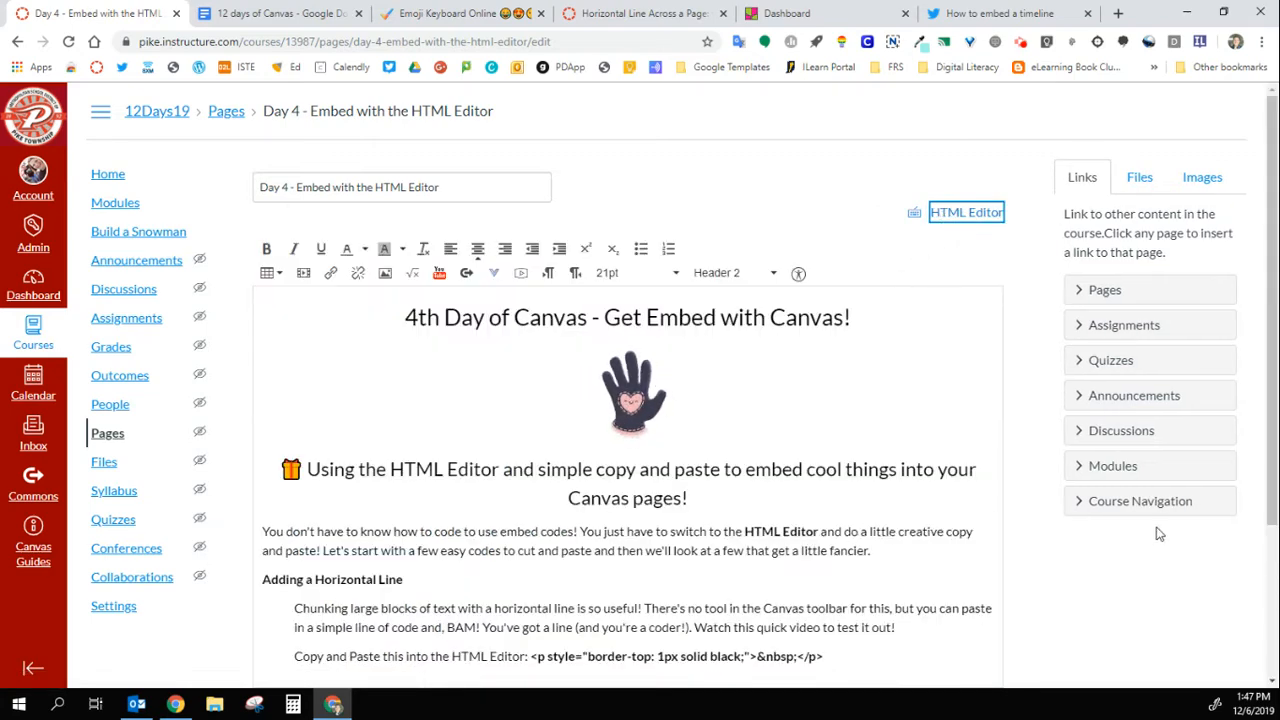
{"action": "scroll", "coordinate": [1275, 520], "scroll_direction": "down", "scroll_amount": 1}
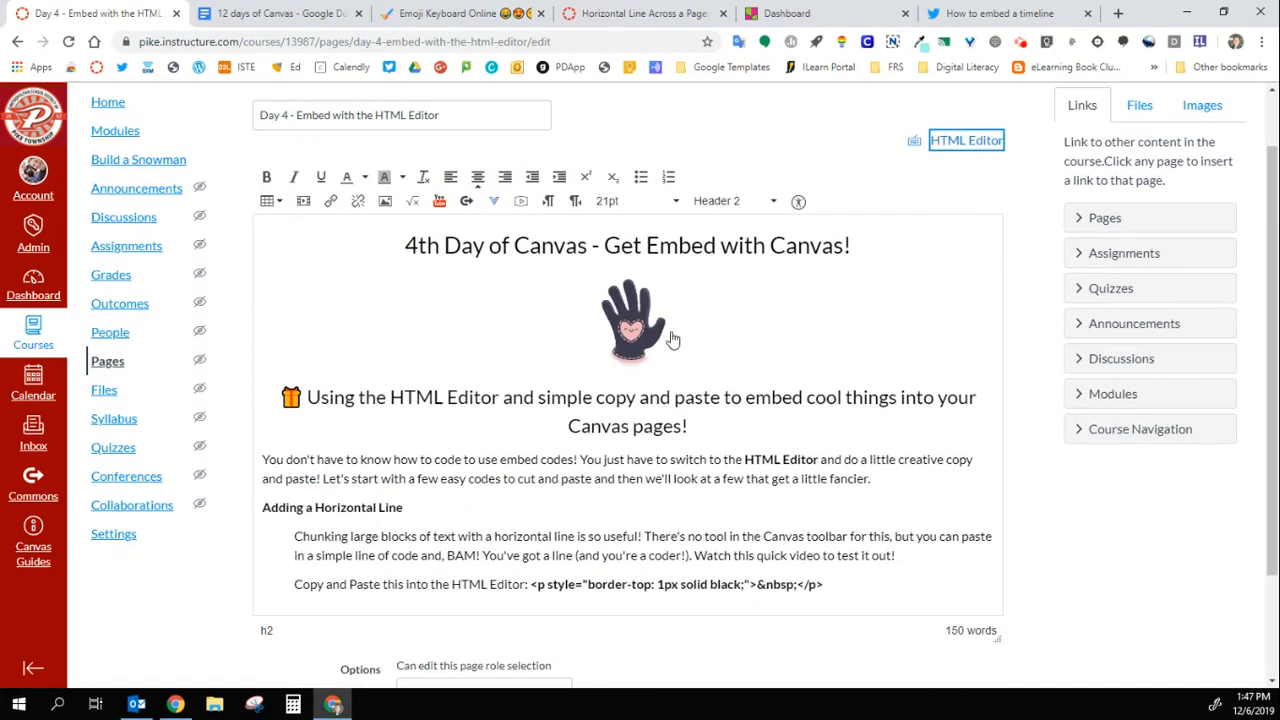
{"action": "left_click", "coordinate": [946, 141]}
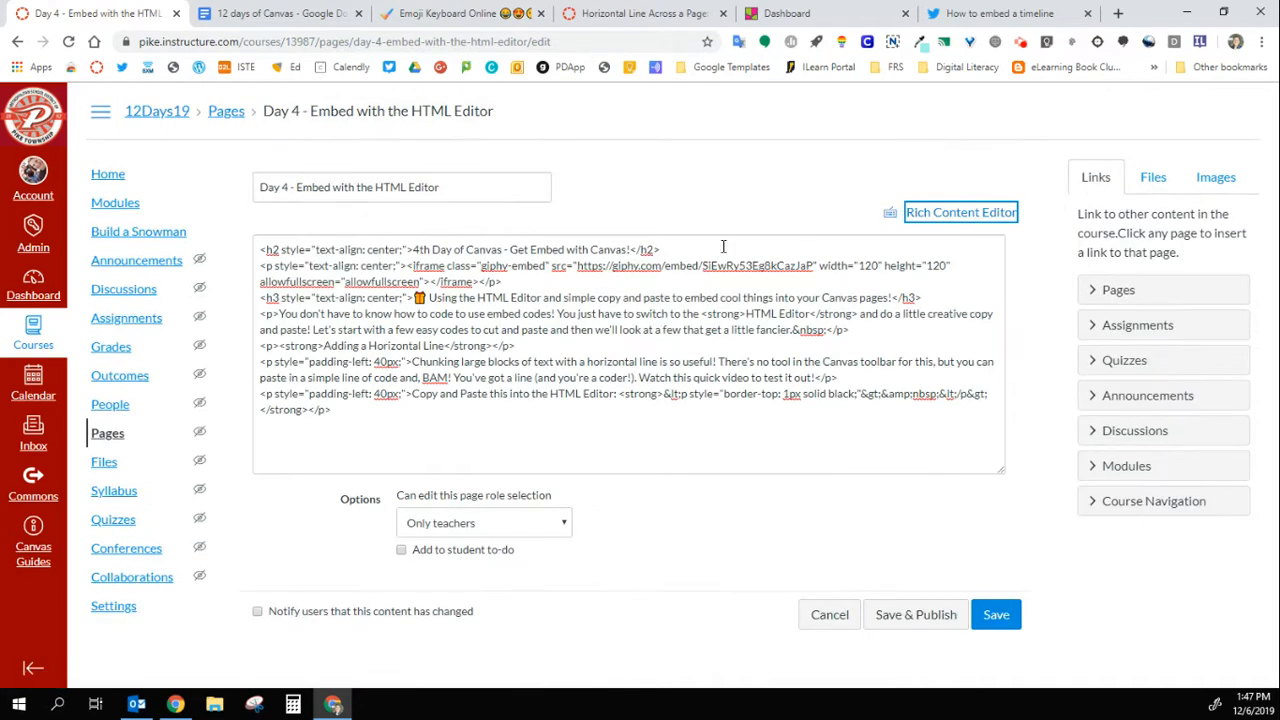
{"action": "left_click_drag", "start_coordinate": [503, 282], "coordinate": [405, 266]}
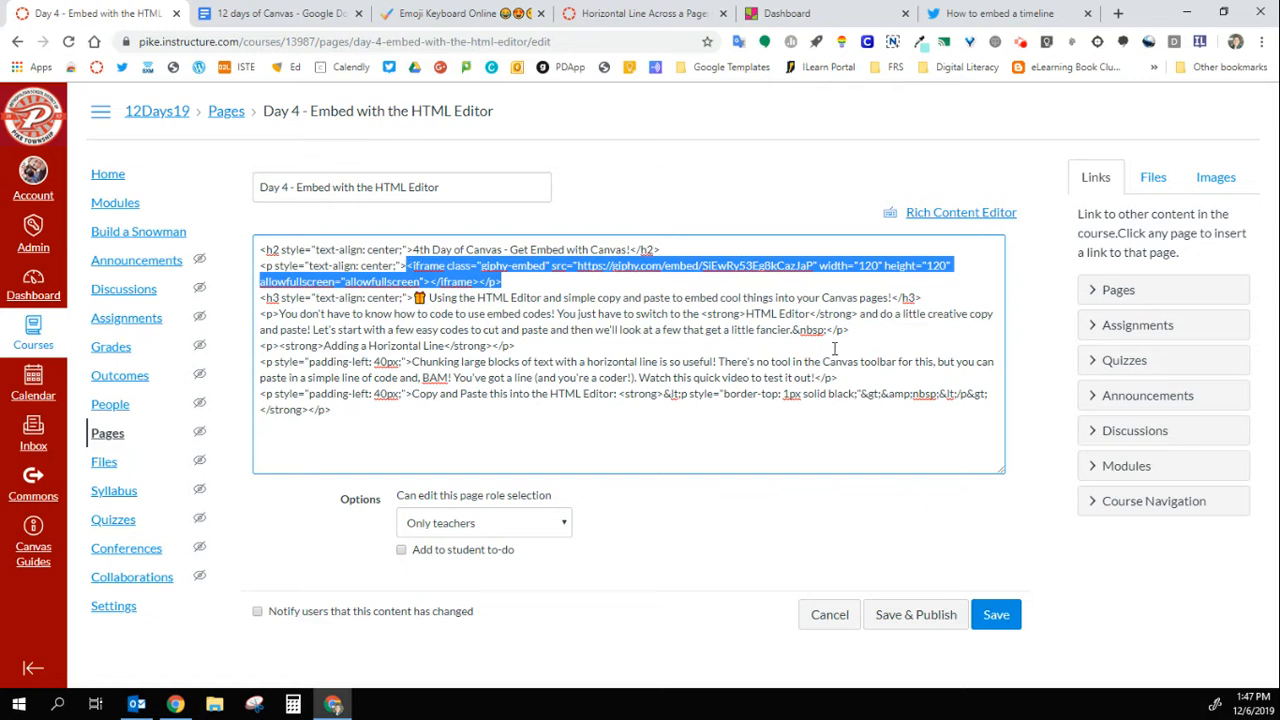
{"action": "left_click", "coordinate": [943, 215]}
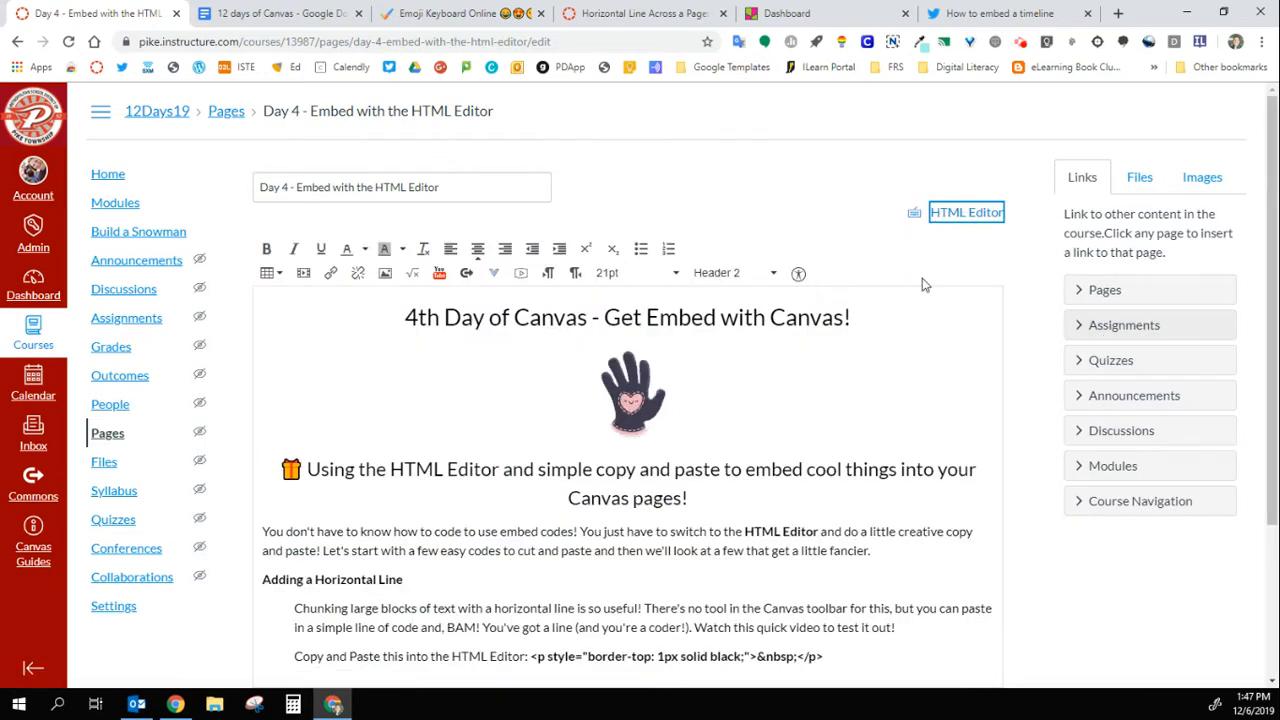
{"action": "scroll", "coordinate": [910, 330], "scroll_direction": "down", "scroll_amount": 2}
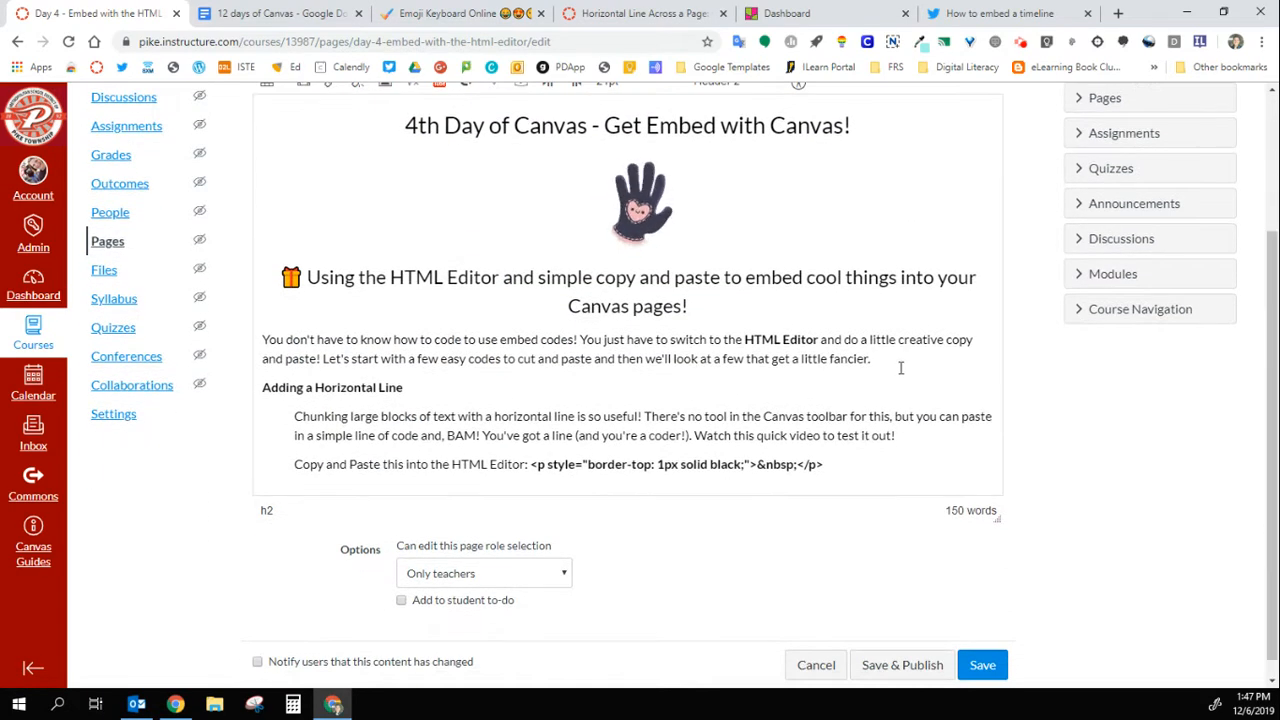
{"action": "scroll", "coordinate": [779, 297], "scroll_direction": "up", "scroll_amount": 2}
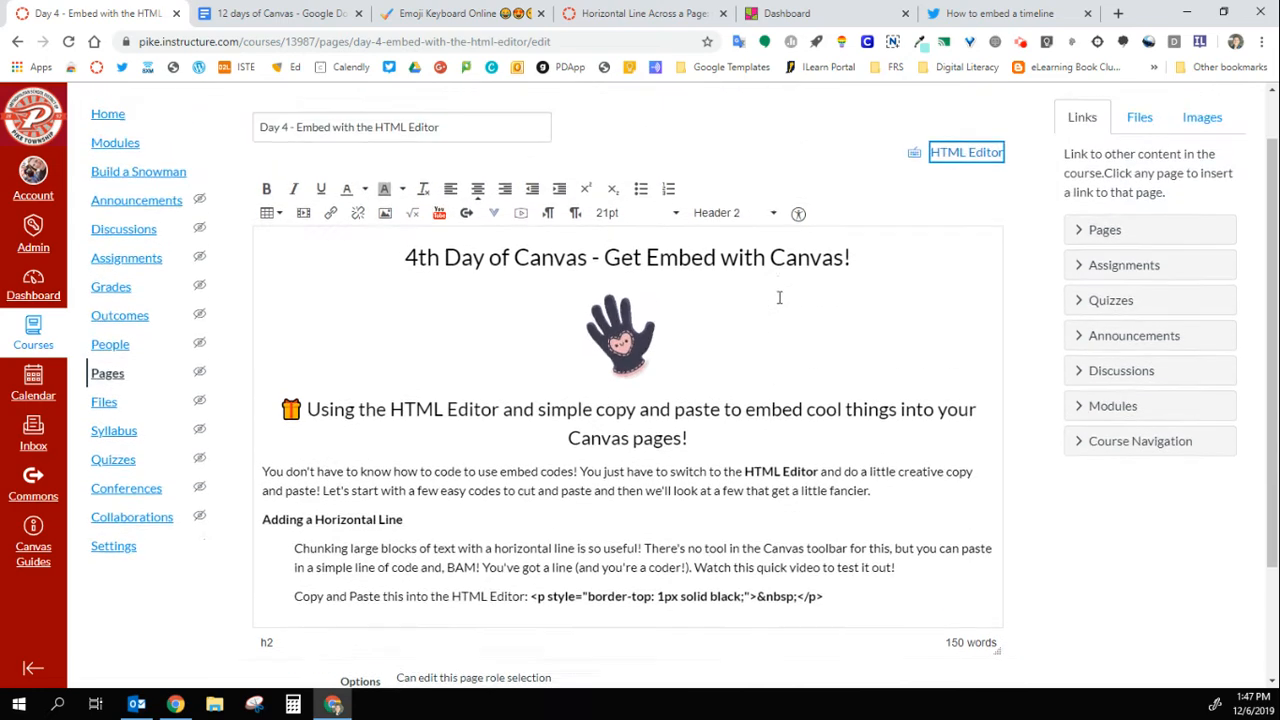
Copy the code <p style="border-top: 1px solid black;">&nbsp;</p> from the Adding a Horizontal Line section.
{"action": "scroll", "coordinate": [780, 299], "scroll_direction": "down", "scroll_amount": 1}
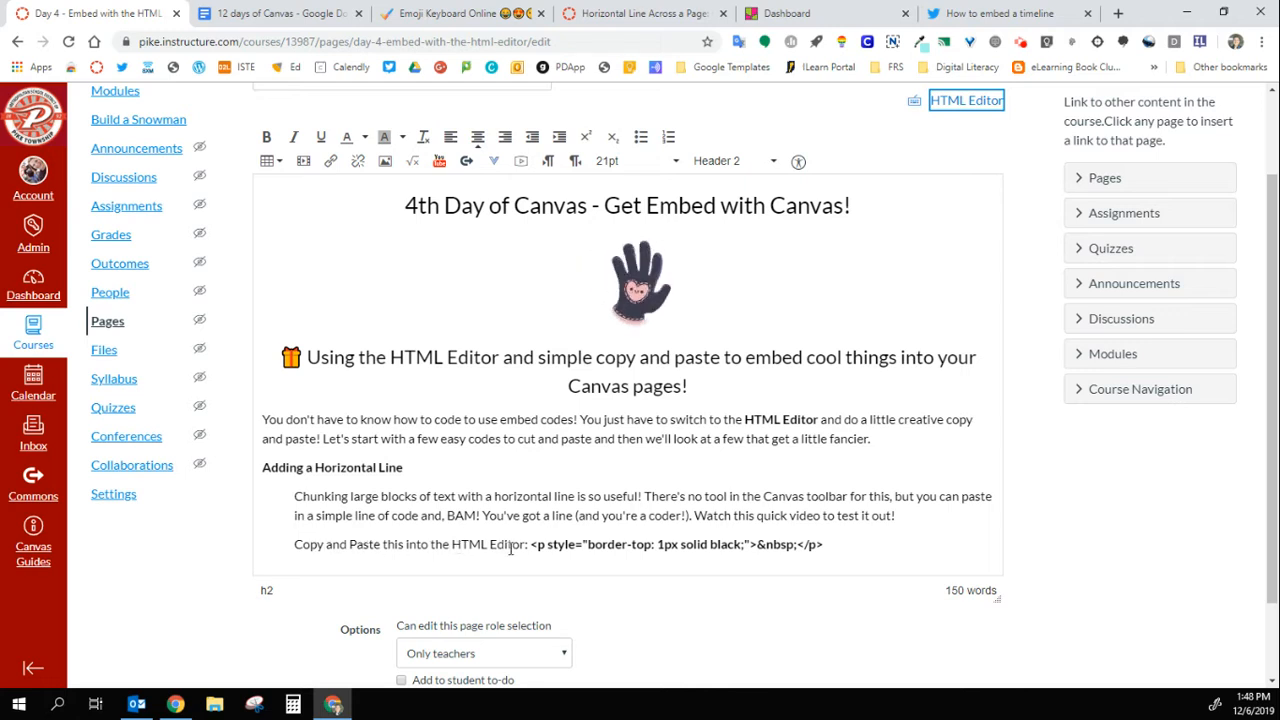
{"action": "left_click_drag", "start_coordinate": [531, 545], "coordinate": [824, 556]}
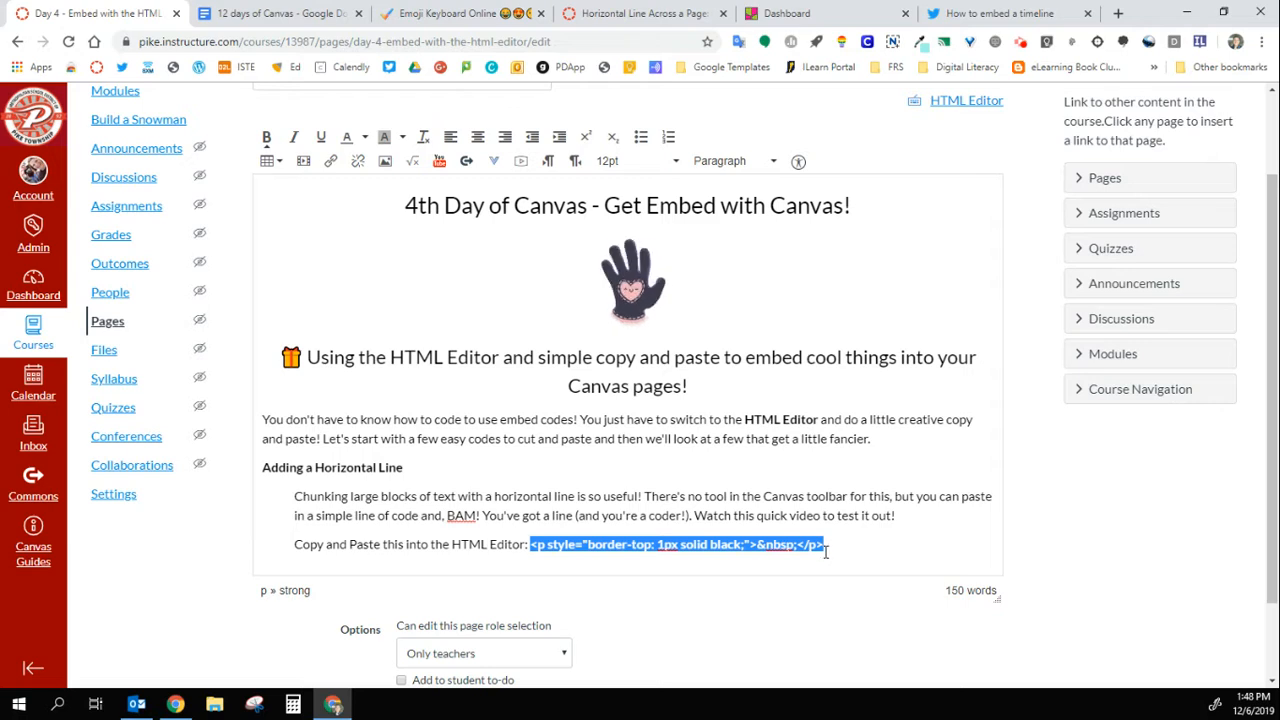
{"action": "right_click", "coordinate": [709, 544]}
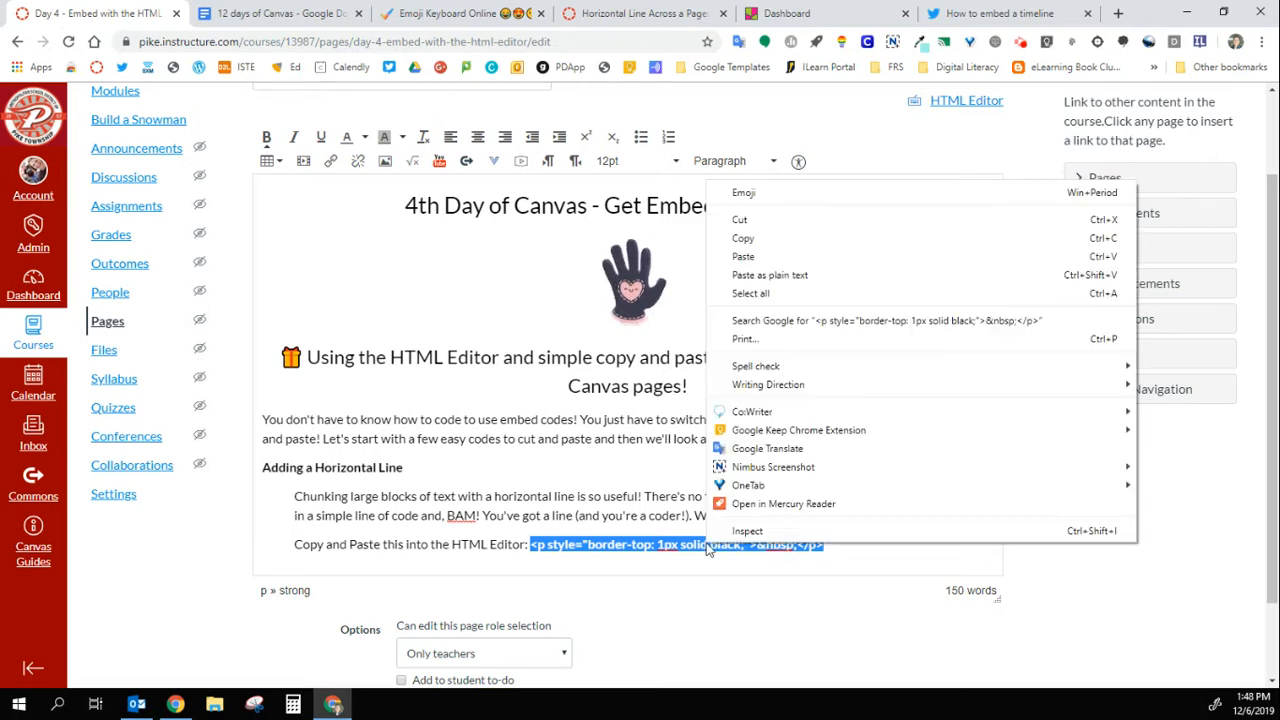
{"action": "left_click", "coordinate": [767, 242]}
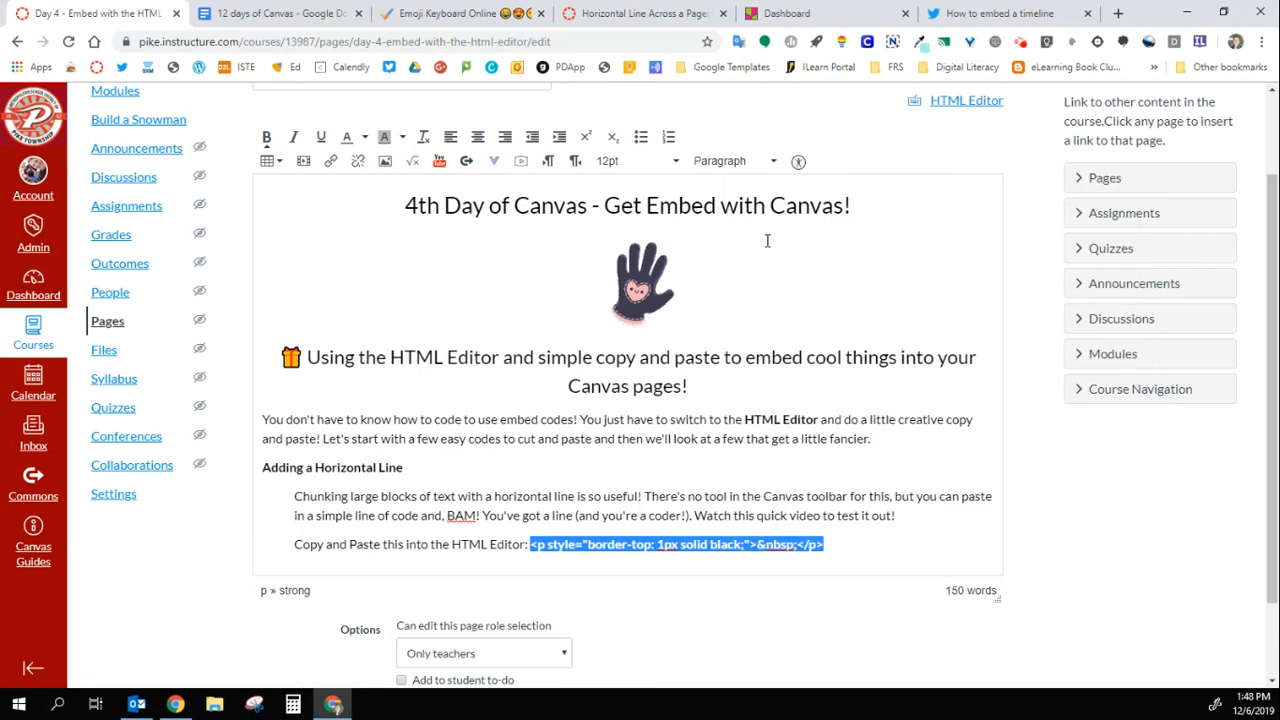
In the rich content view, add the placeholder paragraph "PUT THE LINE HERE" above the Adding a Horizontal Line heading.
{"action": "left_click", "coordinate": [952, 105]}
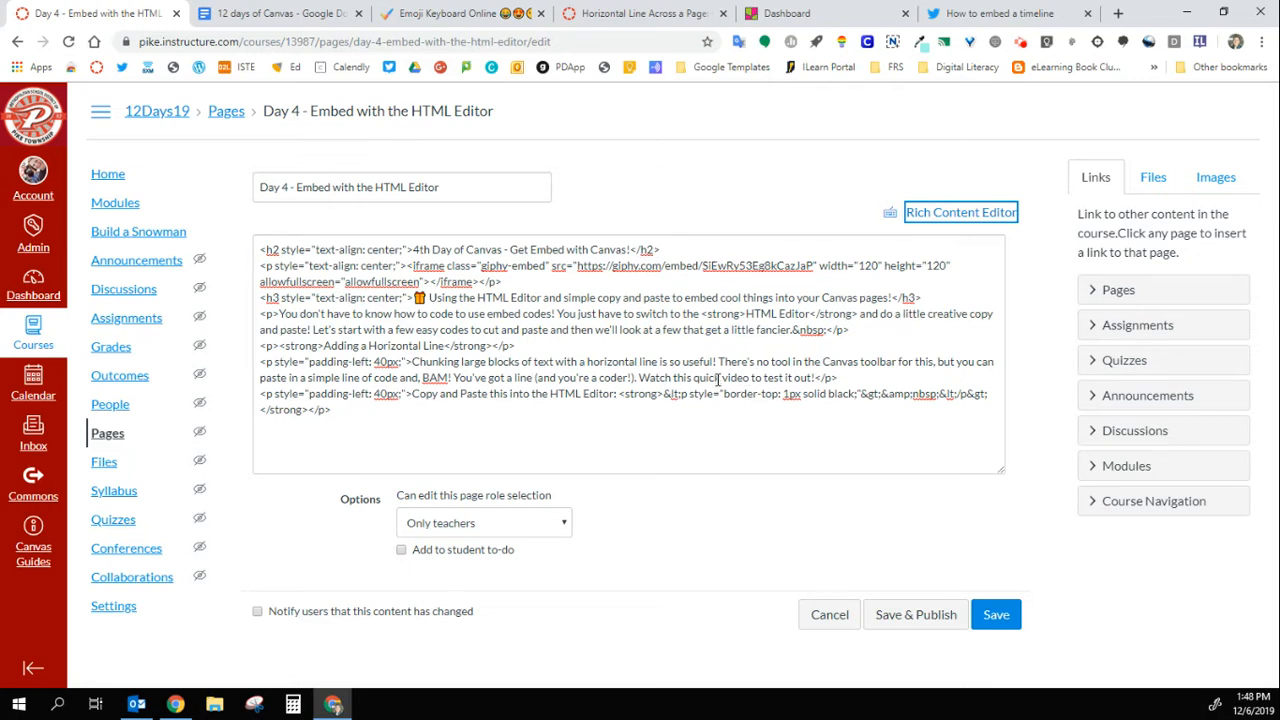
{"action": "left_click", "coordinate": [962, 213]}
{"action": "scroll", "coordinate": [1276, 492], "scroll_direction": "down", "scroll_amount": 1}
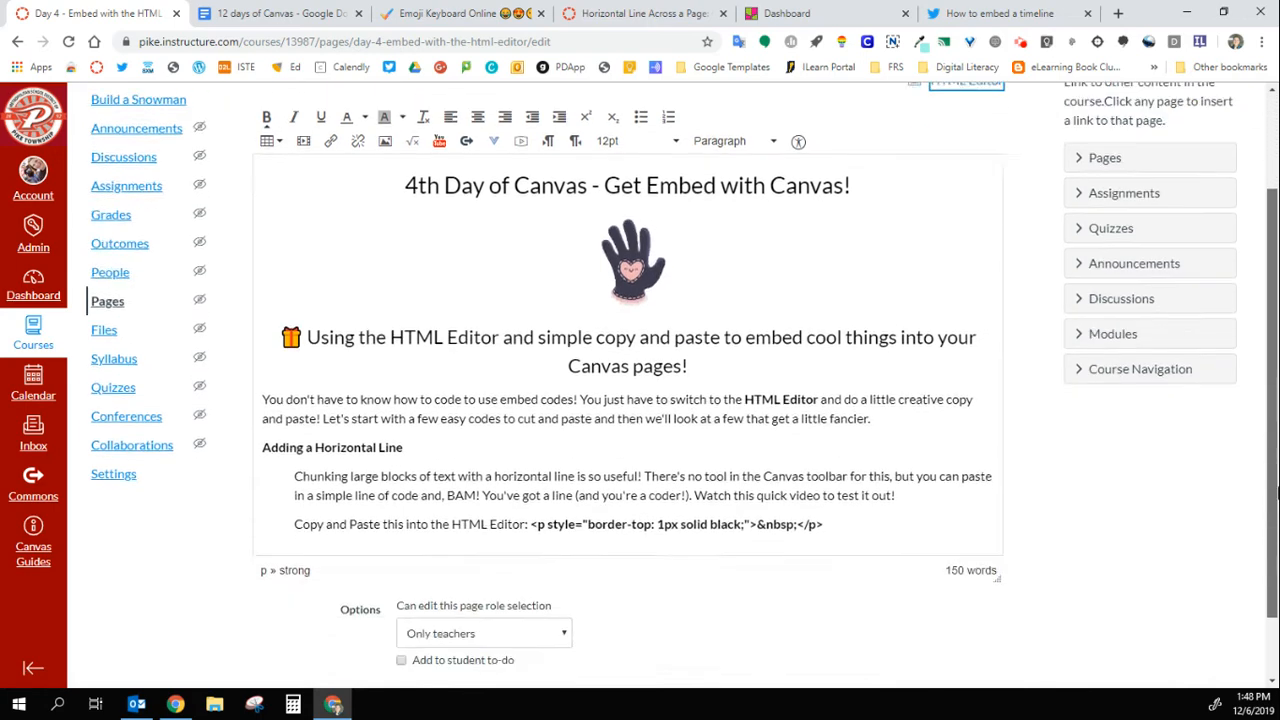
{"action": "left_click_drag", "start_coordinate": [1278, 492], "coordinate": [1276, 514]}
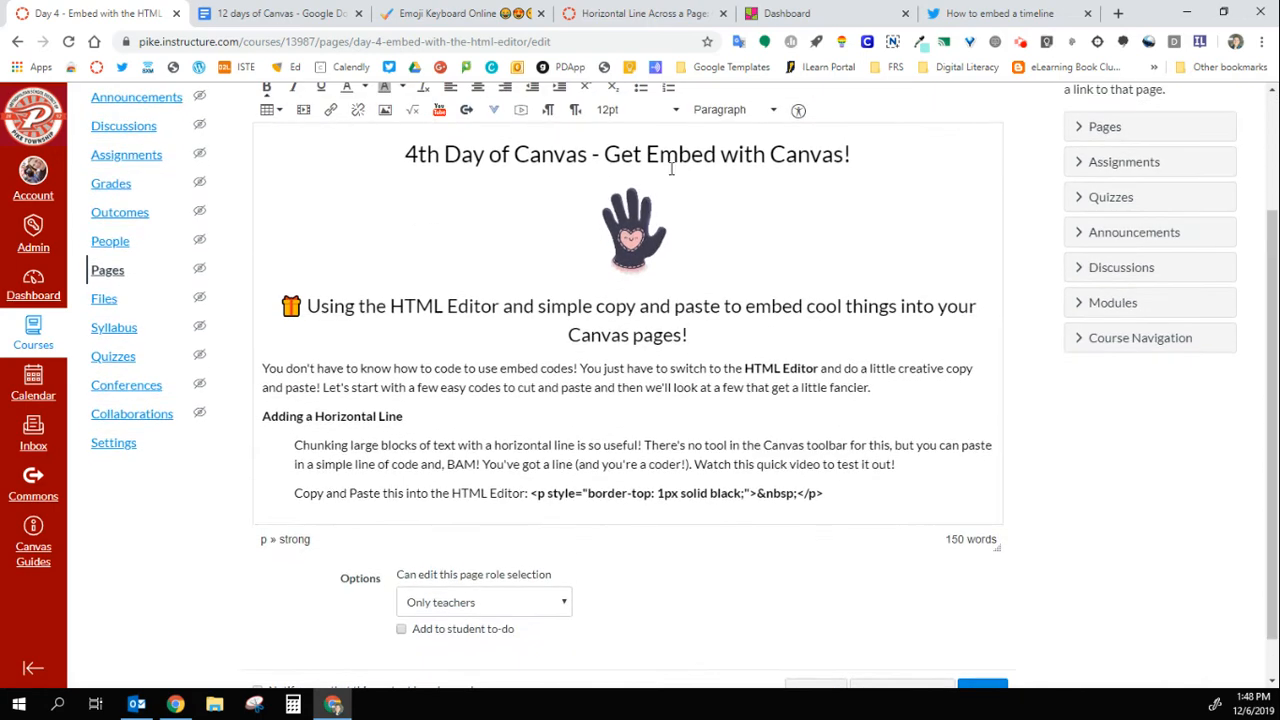
{"action": "left_click", "coordinate": [899, 388]}
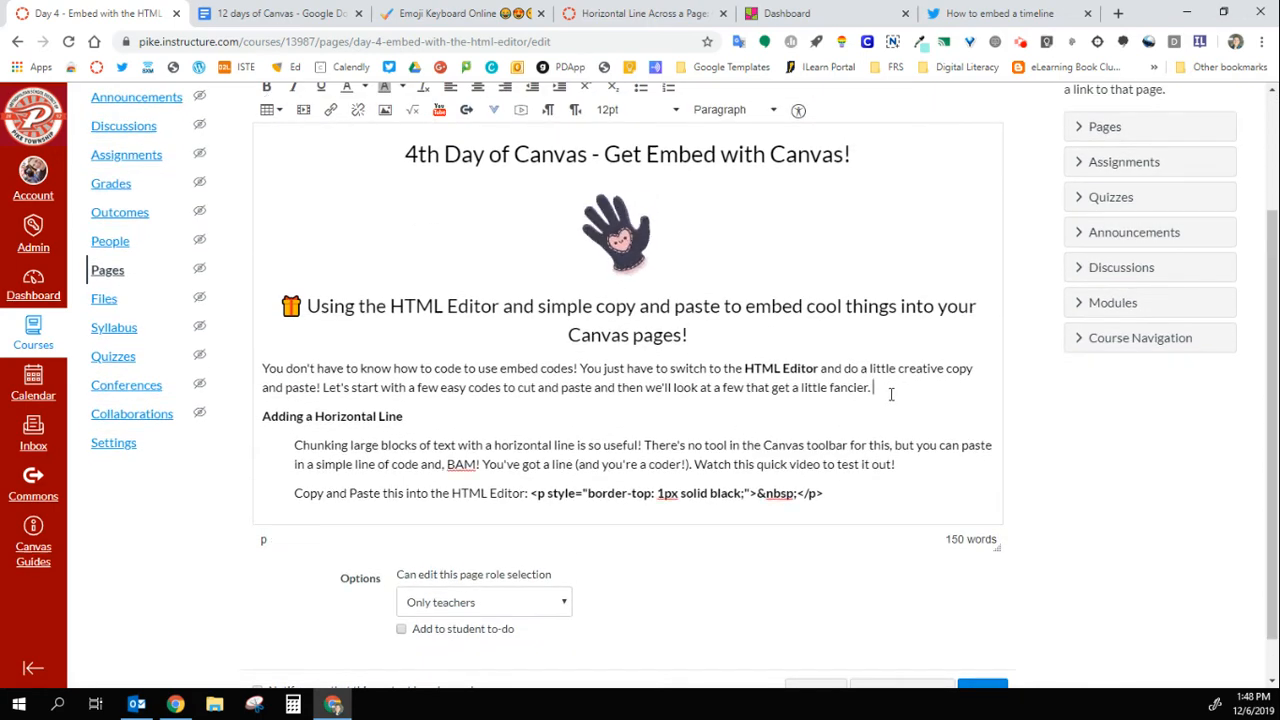
{"action": "key", "text": "Return"}
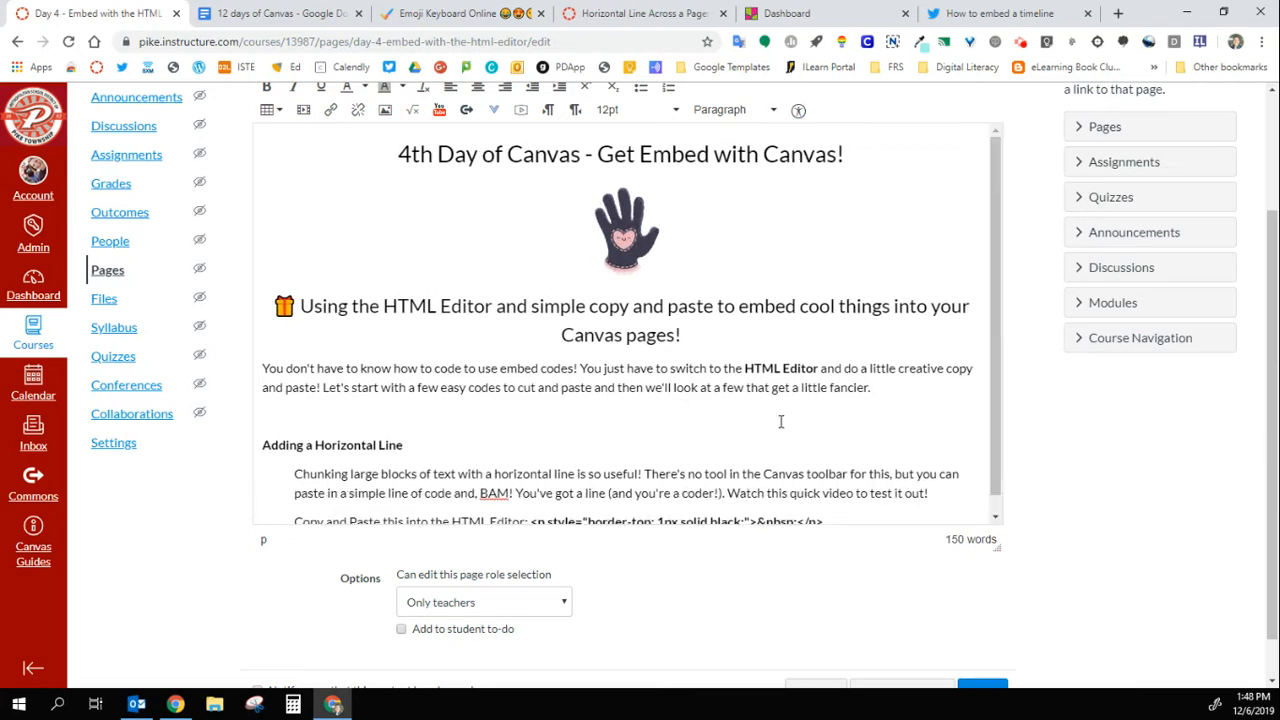
{"action": "type", "text": "PUT "}
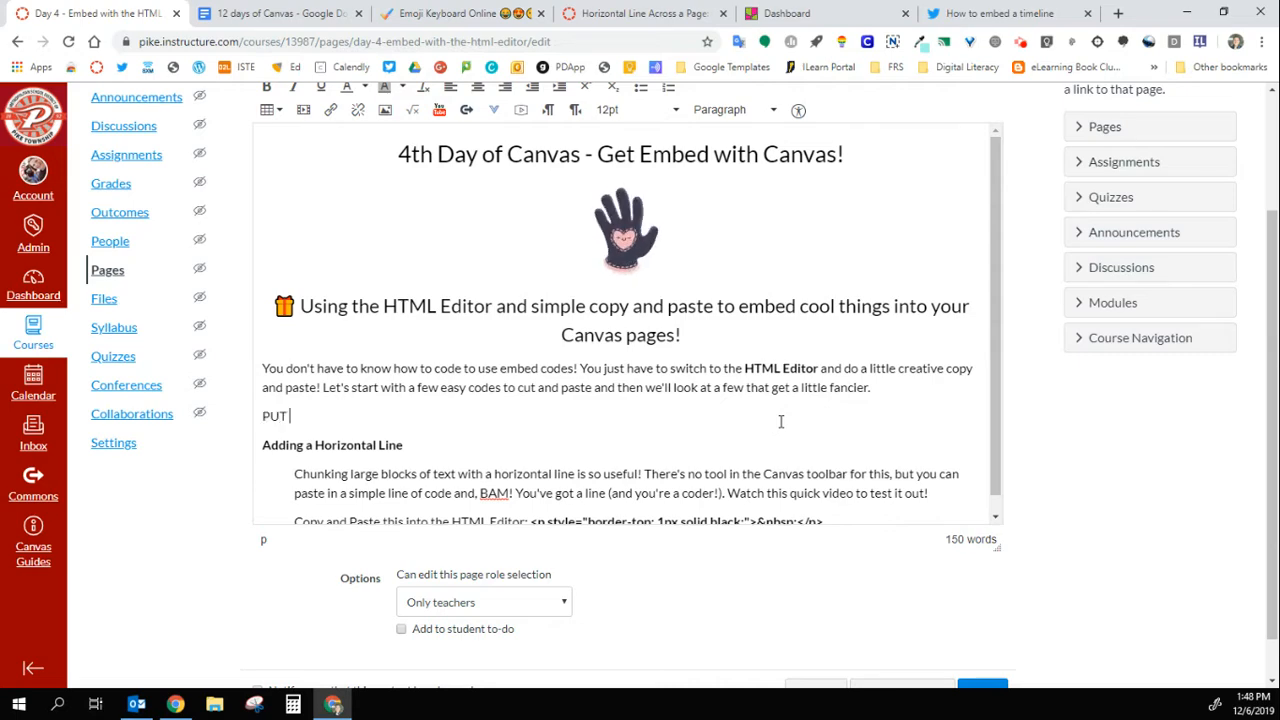
{"action": "type", "text": "THE LINE HERE"}
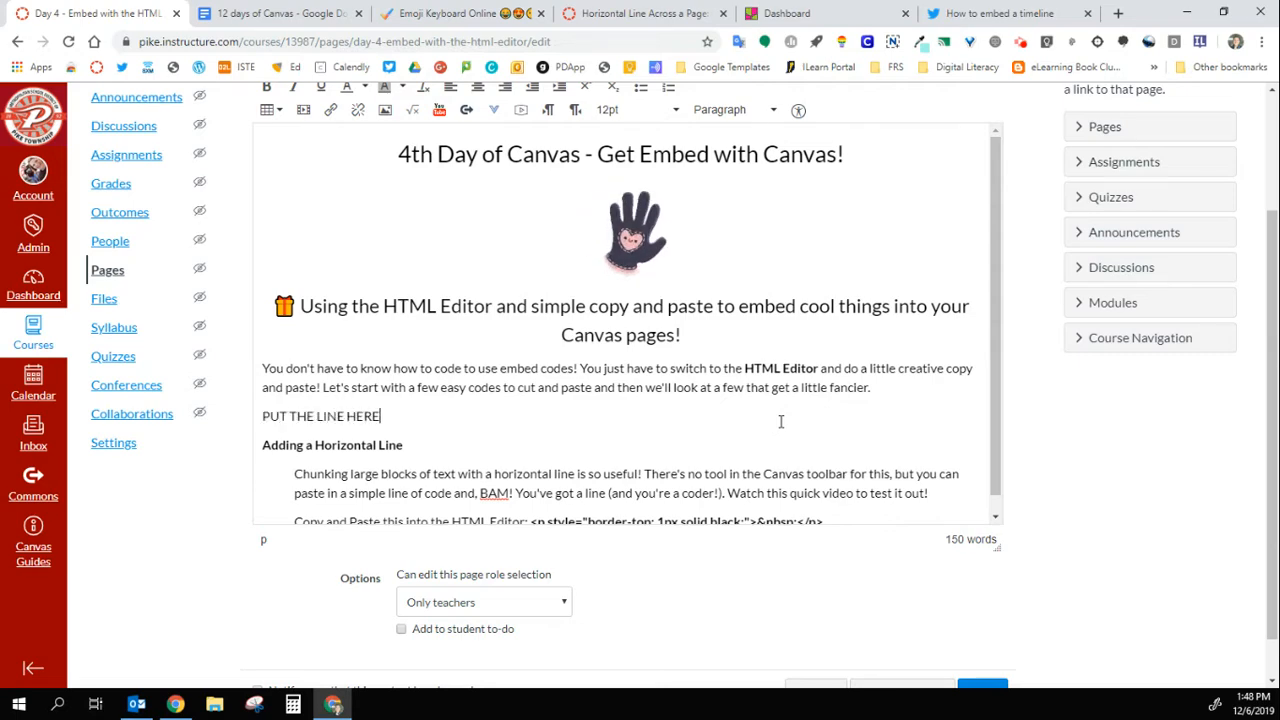
Replace the whole "PUT THE LINE HERE" paragraph in the HTML source with the copied line code and return to the rich content view.
{"action": "scroll", "coordinate": [1040, 480], "scroll_direction": "up", "scroll_amount": 2}
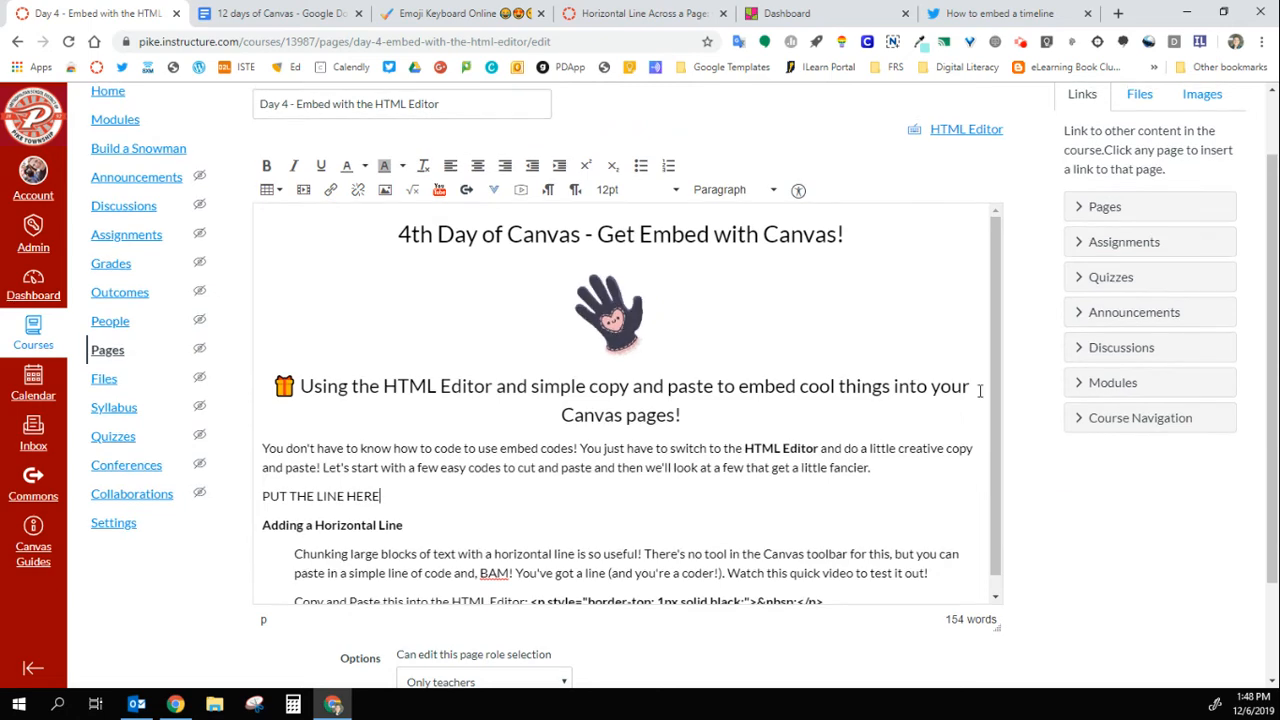
{"action": "left_click", "coordinate": [946, 130]}
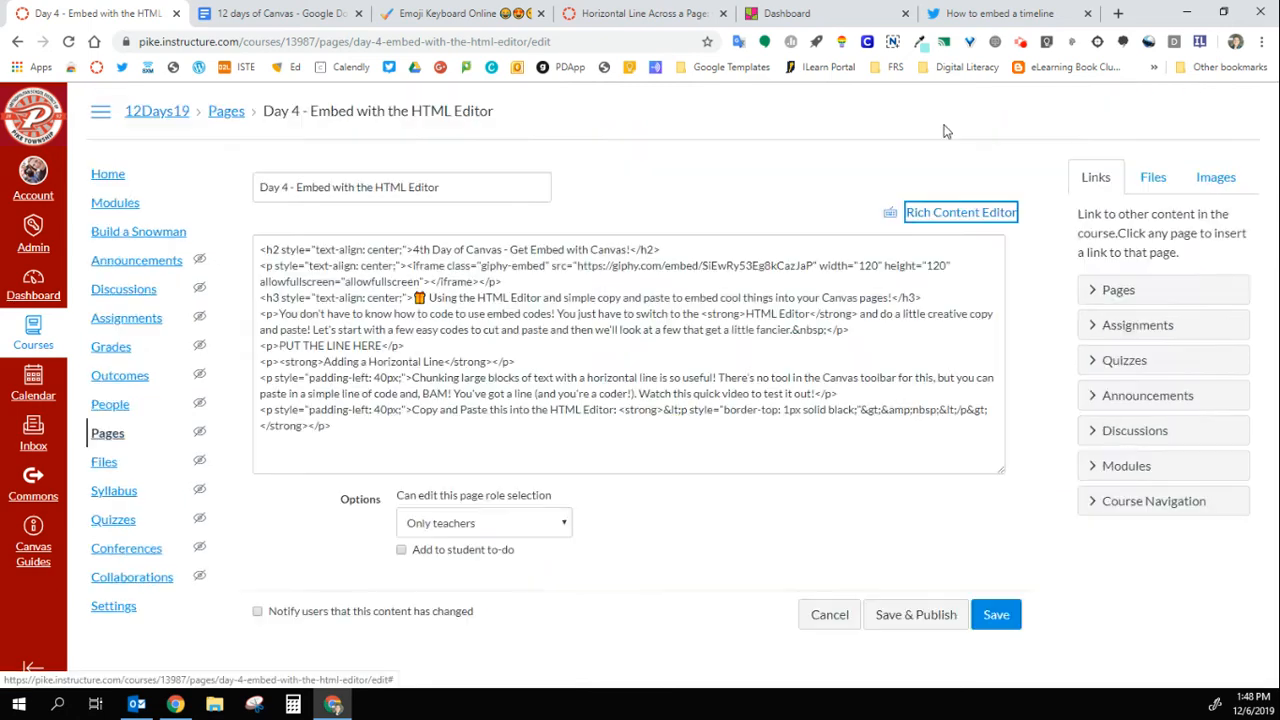
{"action": "left_click_drag", "start_coordinate": [405, 344], "coordinate": [262, 347]}
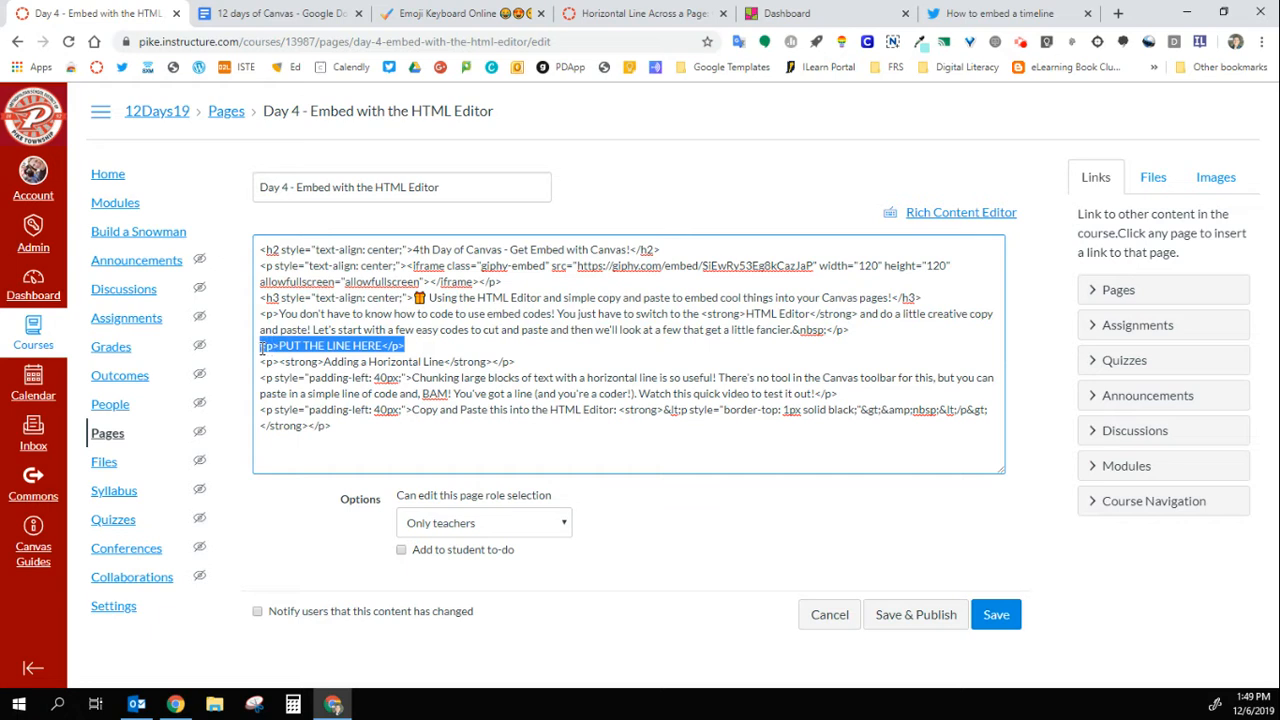
{"action": "left_click", "coordinate": [424, 344]}
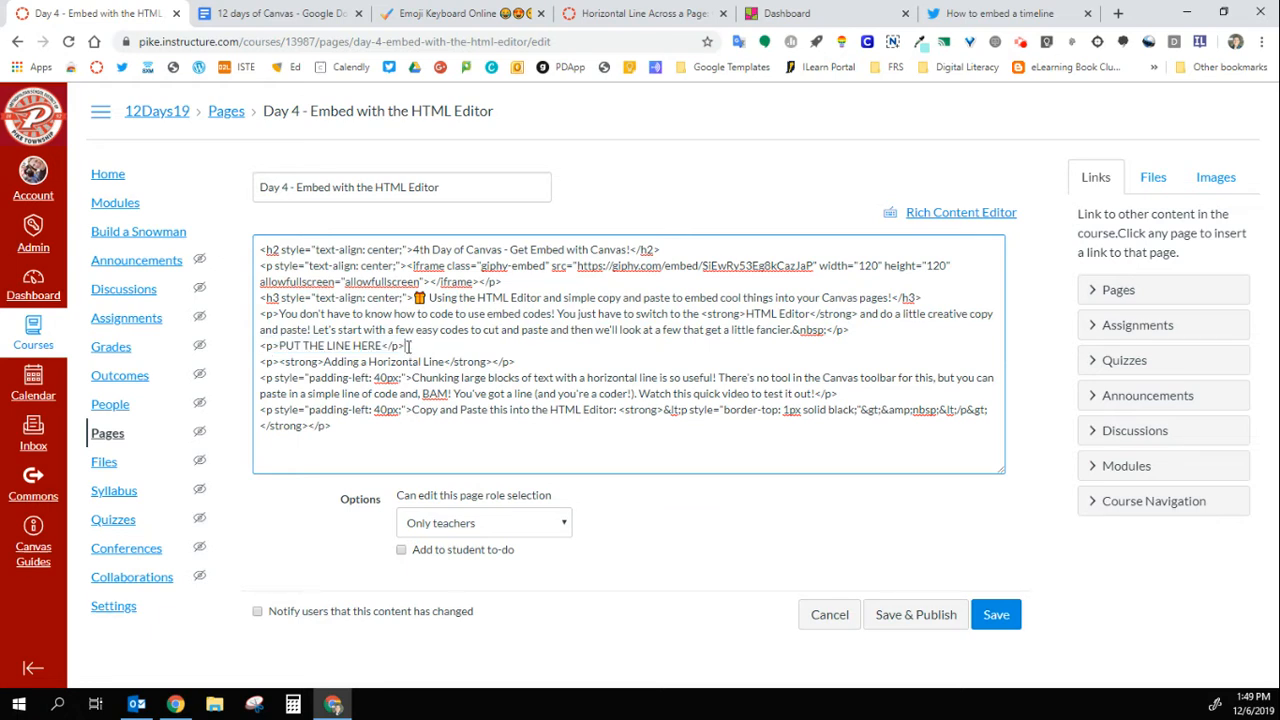
{"action": "left_click_drag", "start_coordinate": [408, 346], "coordinate": [264, 348]}
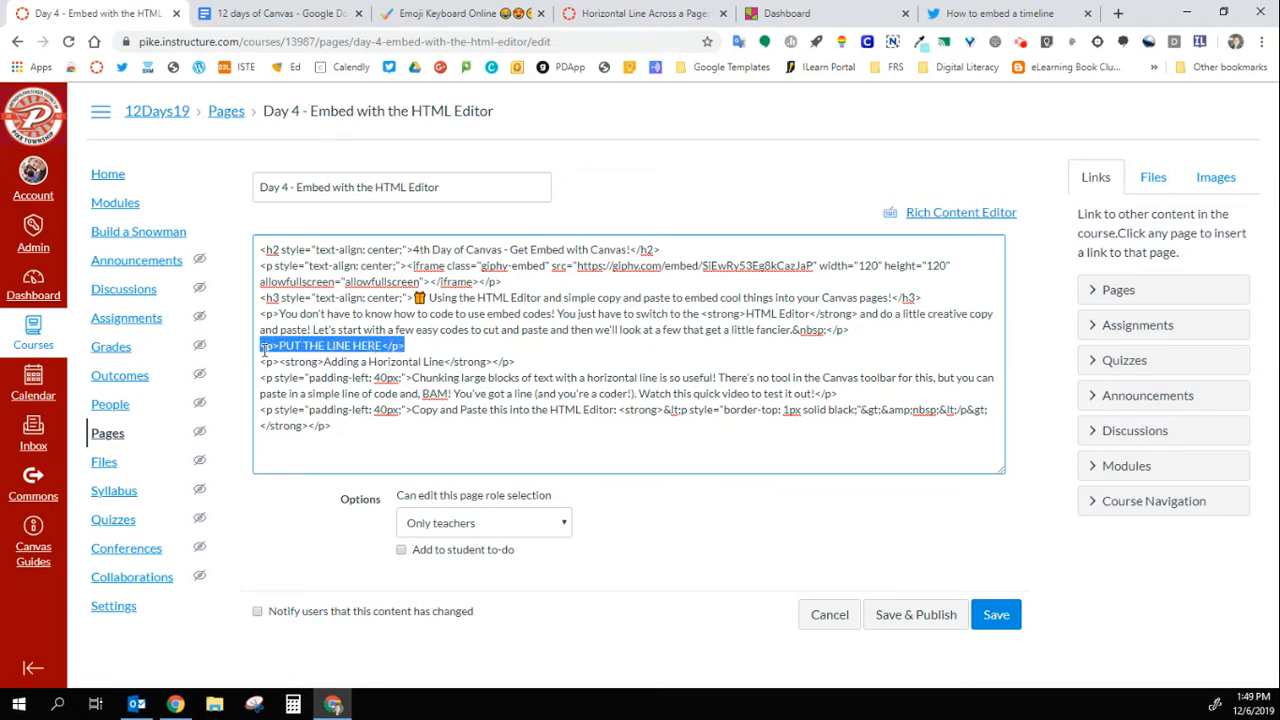
{"action": "key", "text": "BackSpace"}
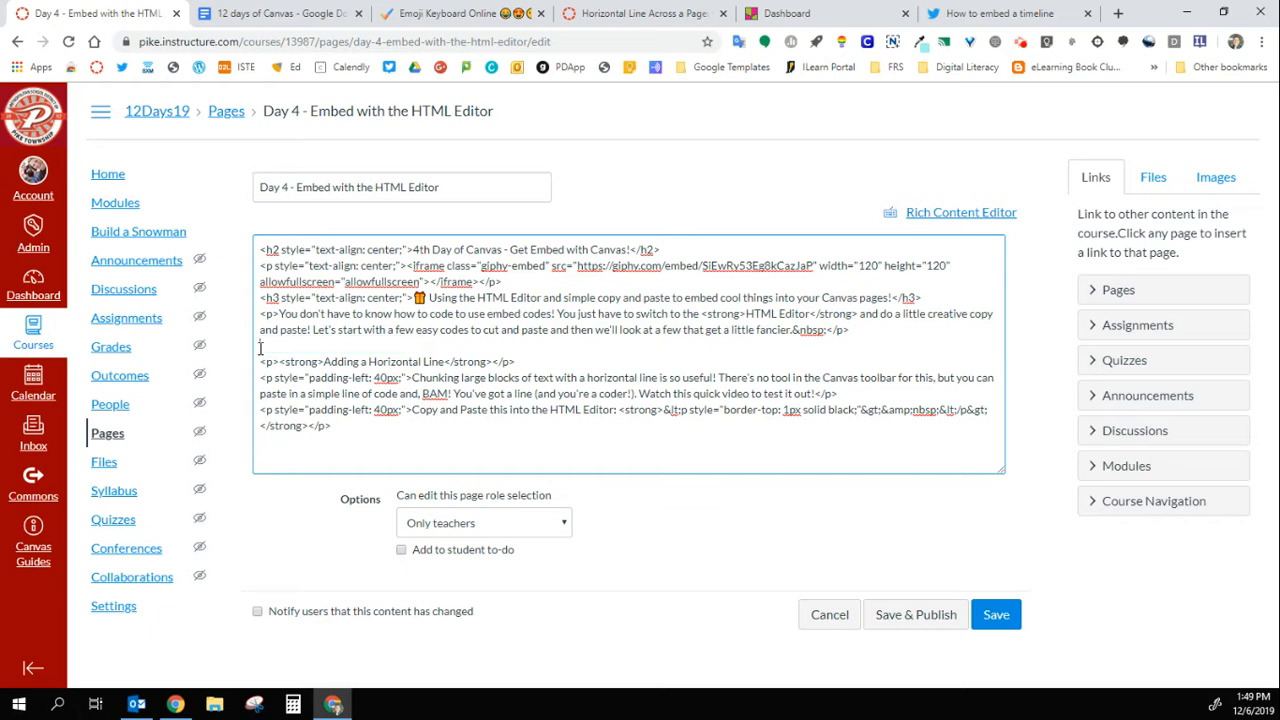
{"action": "right_click", "coordinate": [268, 350]}
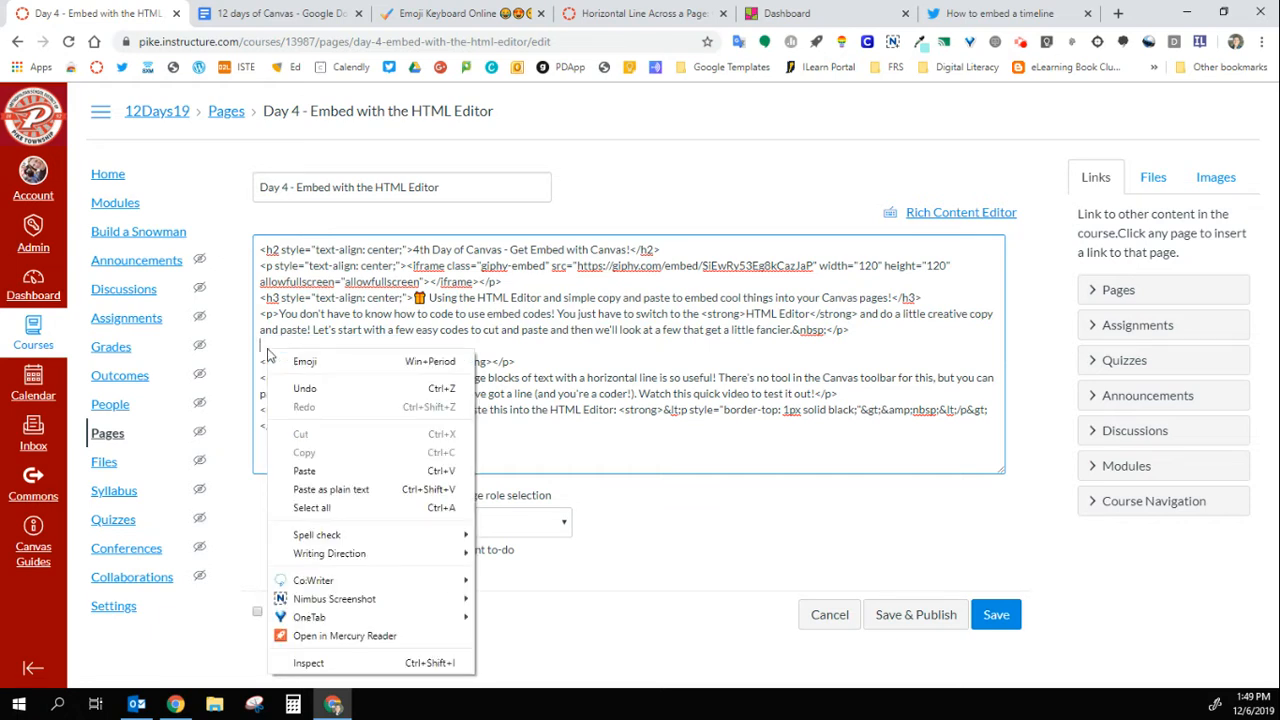
{"action": "left_click", "coordinate": [304, 471]}
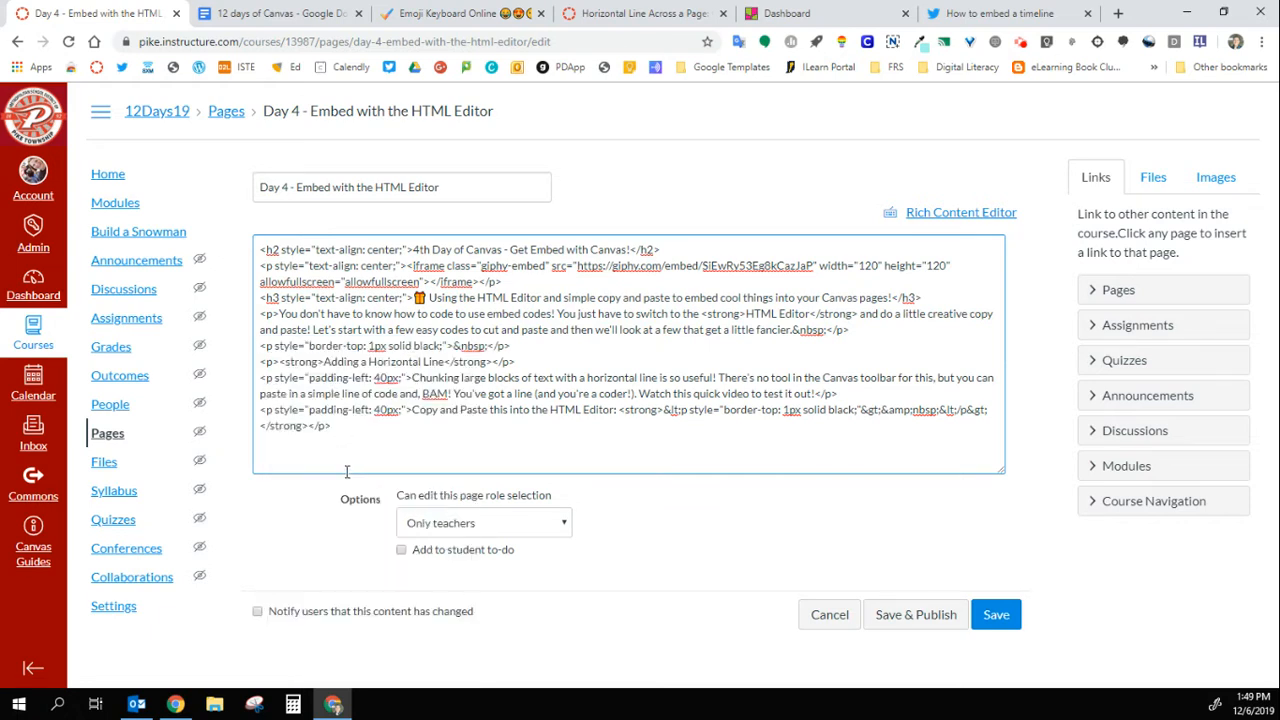
{"action": "left_click", "coordinate": [944, 222]}
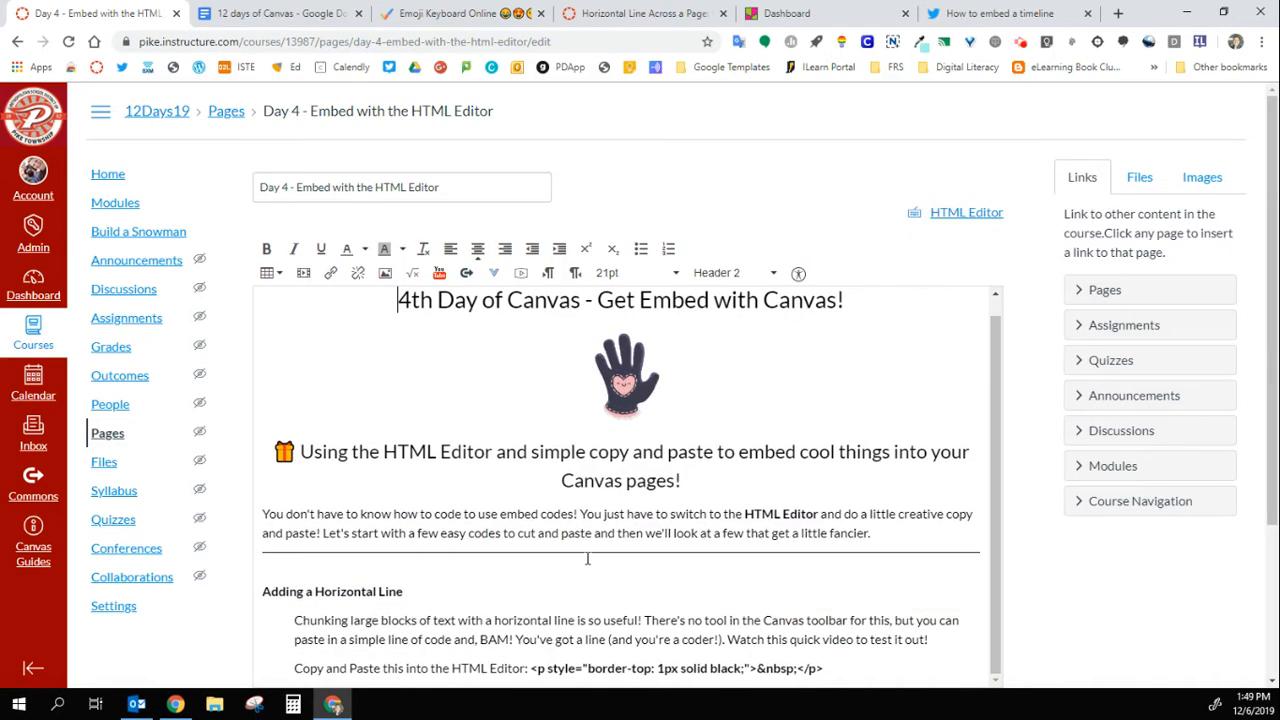
Insert a blank line between the introductory paragraph and the horizontal line.
{"action": "scroll", "coordinate": [575, 450], "scroll_direction": "down", "scroll_amount": 2}
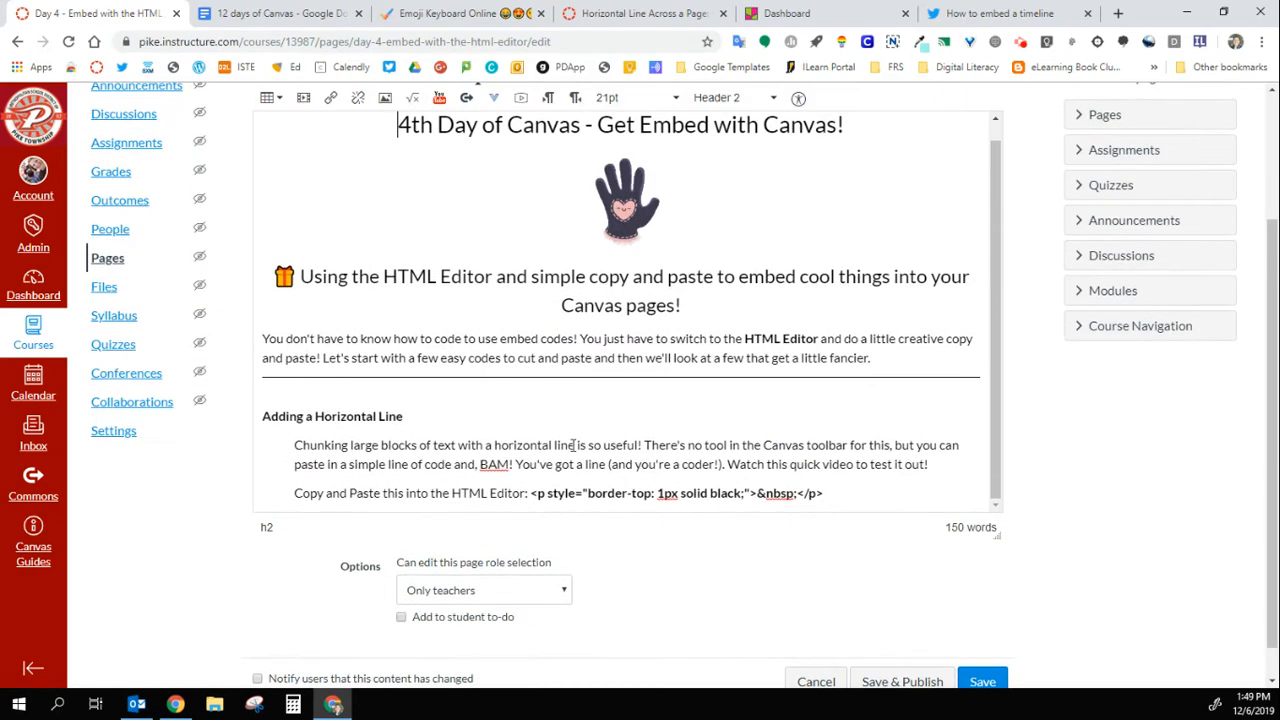
{"action": "left_click", "coordinate": [885, 356]}
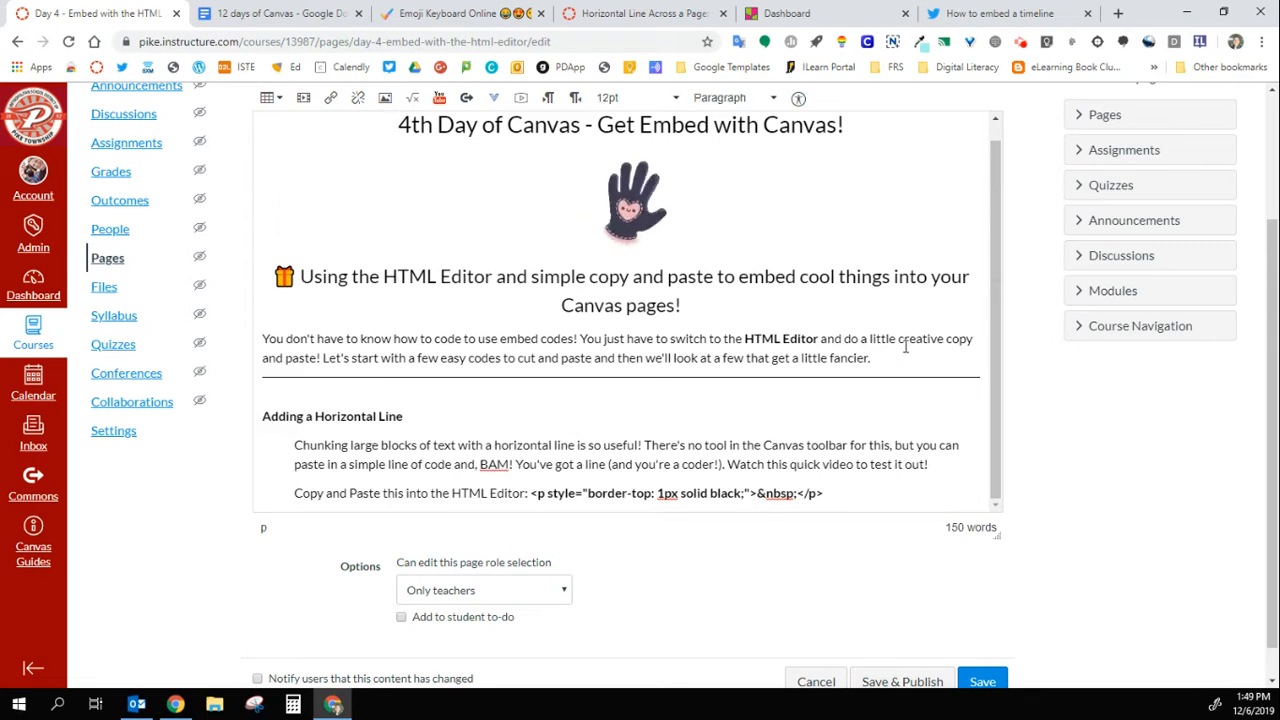
{"action": "key", "text": "Return"}
{"action": "left_click", "coordinate": [605, 430]}
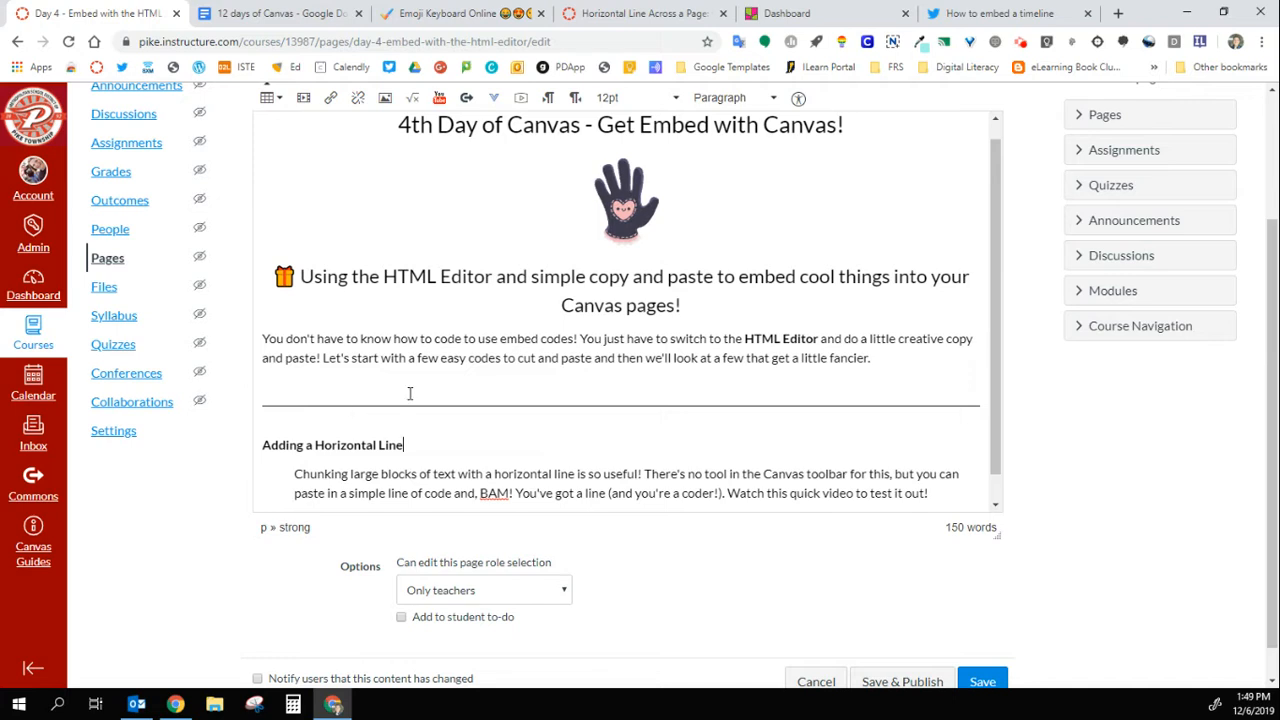
Start a new line below the horizontal-line code at the end of the page content.
{"action": "scroll", "coordinate": [995, 400], "scroll_direction": "down", "scroll_amount": 1}
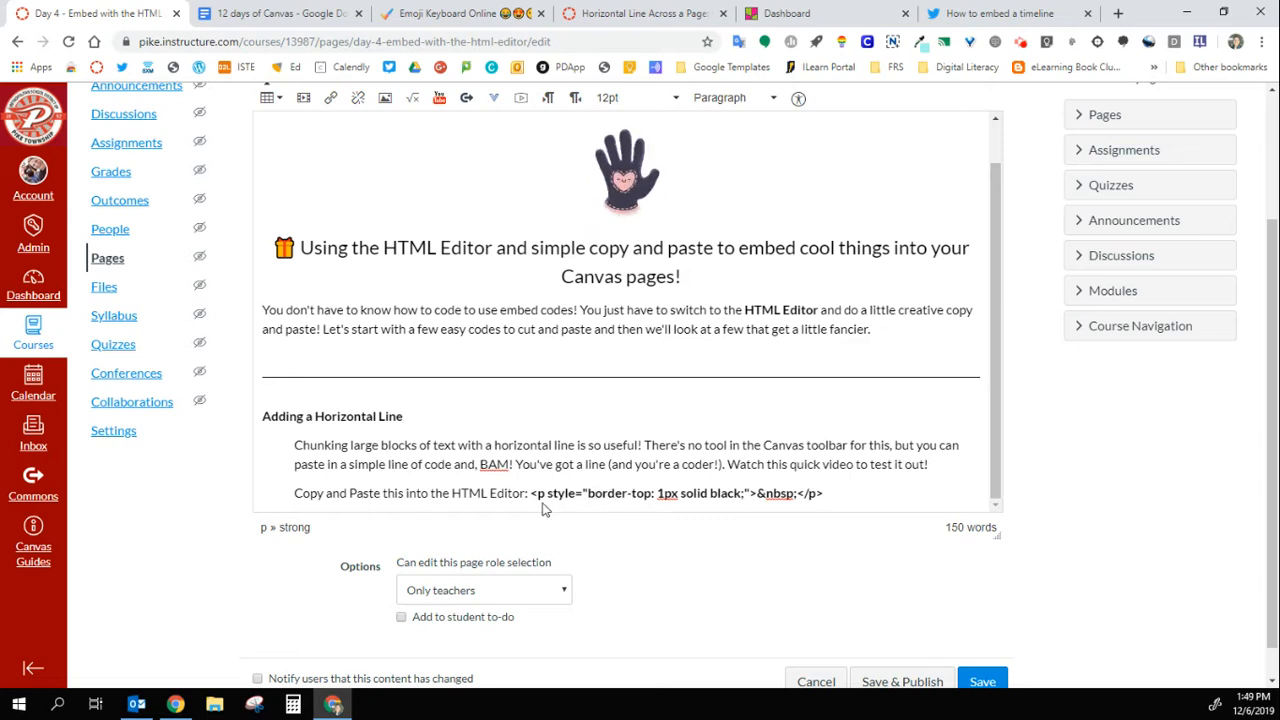
{"action": "left_click_drag", "start_coordinate": [536, 493], "coordinate": [546, 493]}
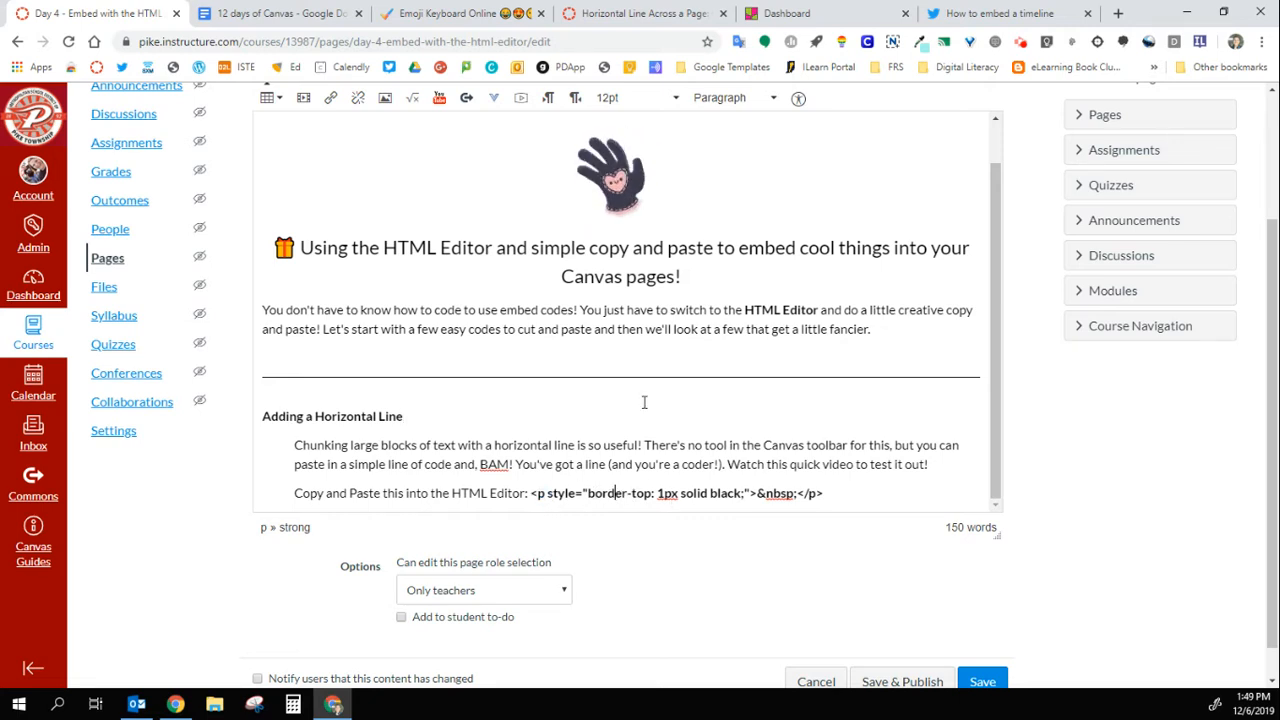
{"action": "left_click", "coordinate": [664, 496]}
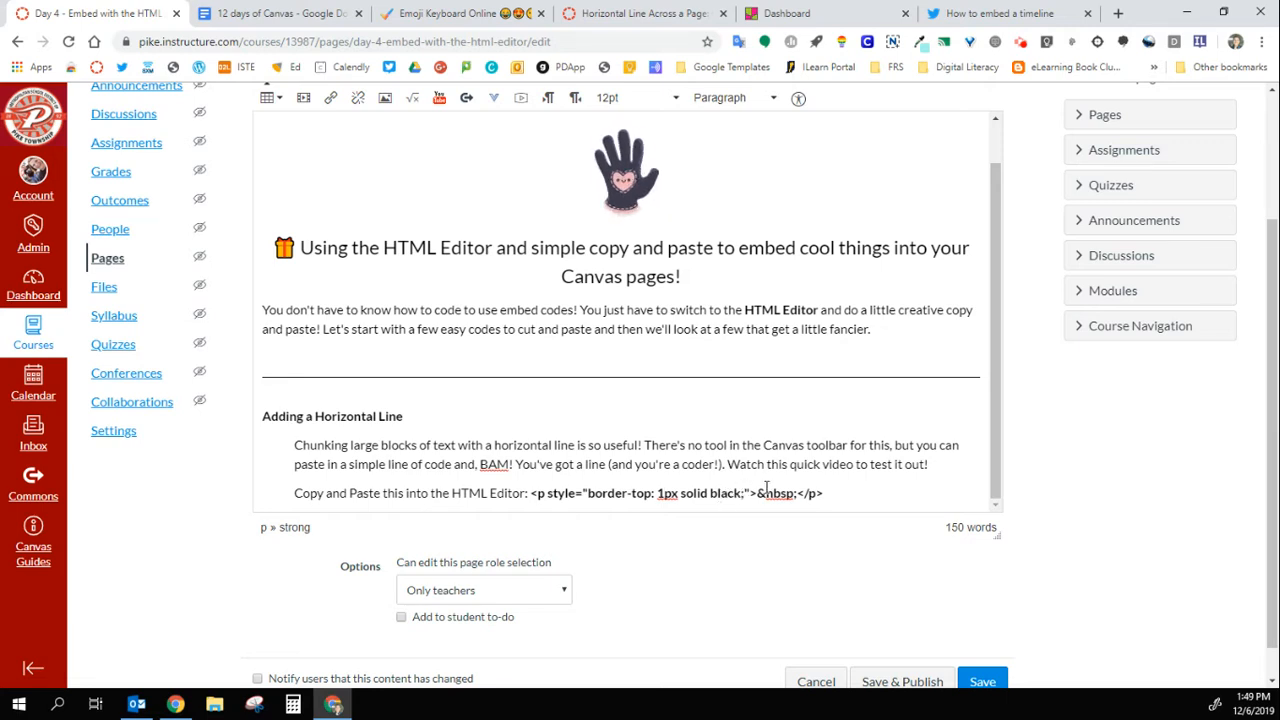
{"action": "left_click", "coordinate": [825, 493]}
{"action": "key", "text": "Return"}
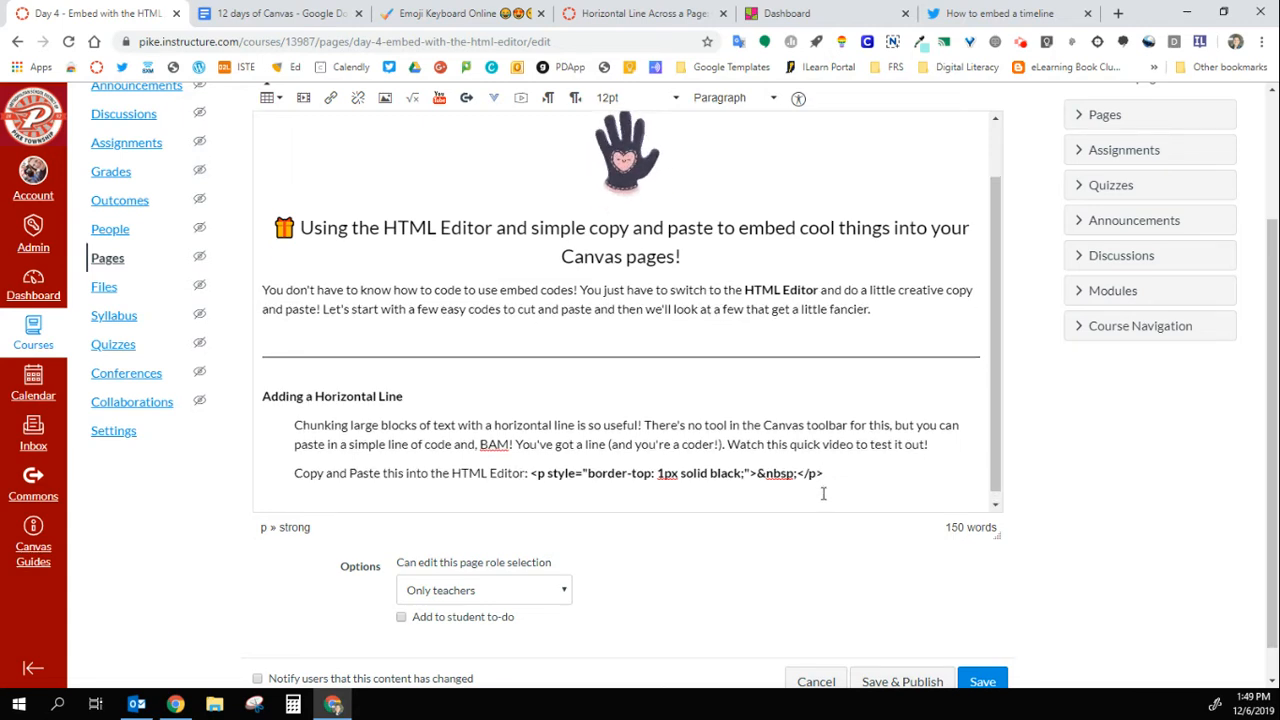
Enter the placeholder "PUT THE LINE HERE" on the new last line and copy the horizontal-line code from the paragraph above it.
{"action": "type", "text": "PUT THE LINE HERE"}
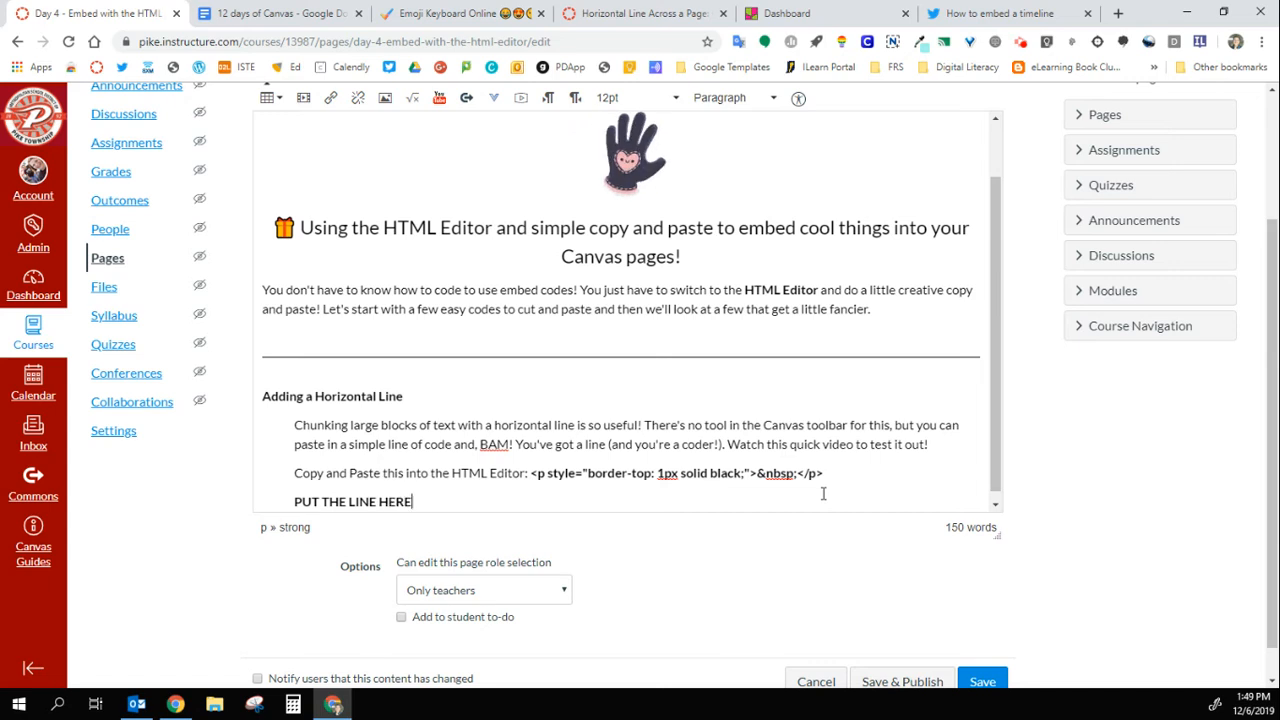
{"action": "left_click_drag", "start_coordinate": [826, 473], "coordinate": [533, 477]}
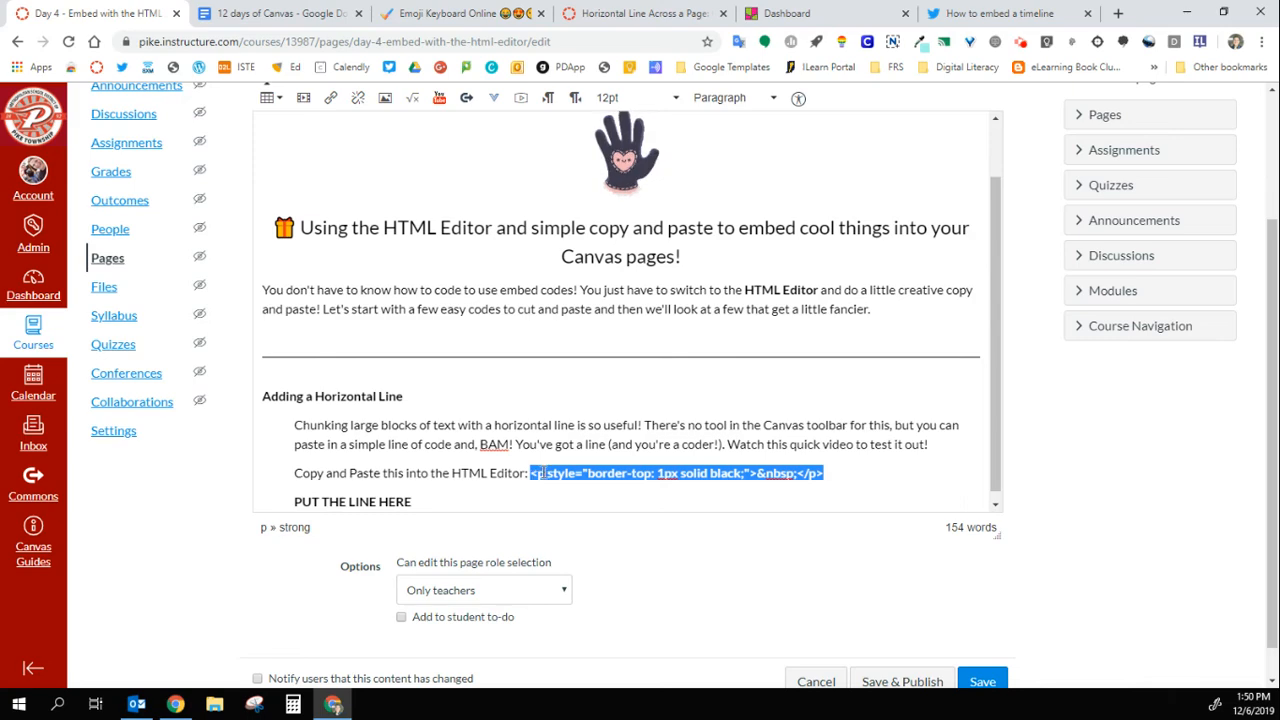
{"action": "right_click", "coordinate": [540, 474]}
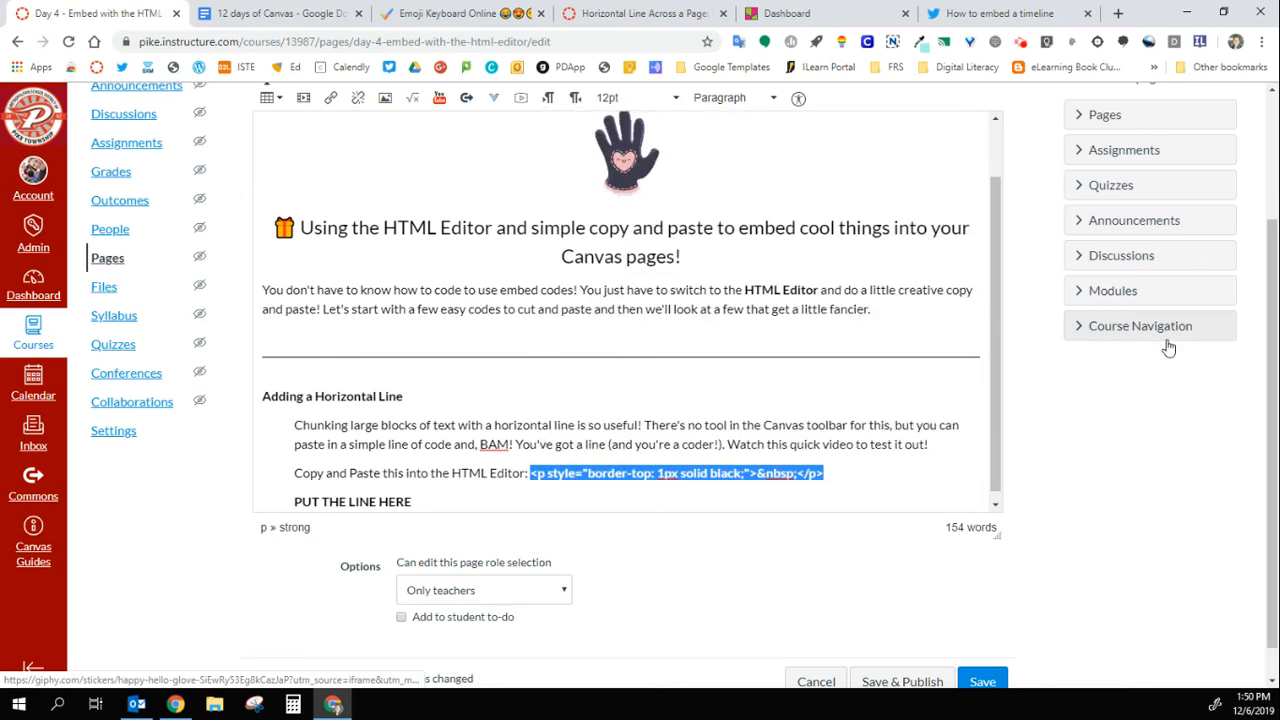
In the HTML source, replace the whole "PUT THE LINE HERE" paragraph at the end with the copied horizontal-line code.
{"action": "scroll", "coordinate": [998, 178], "scroll_direction": "up", "scroll_amount": 2}
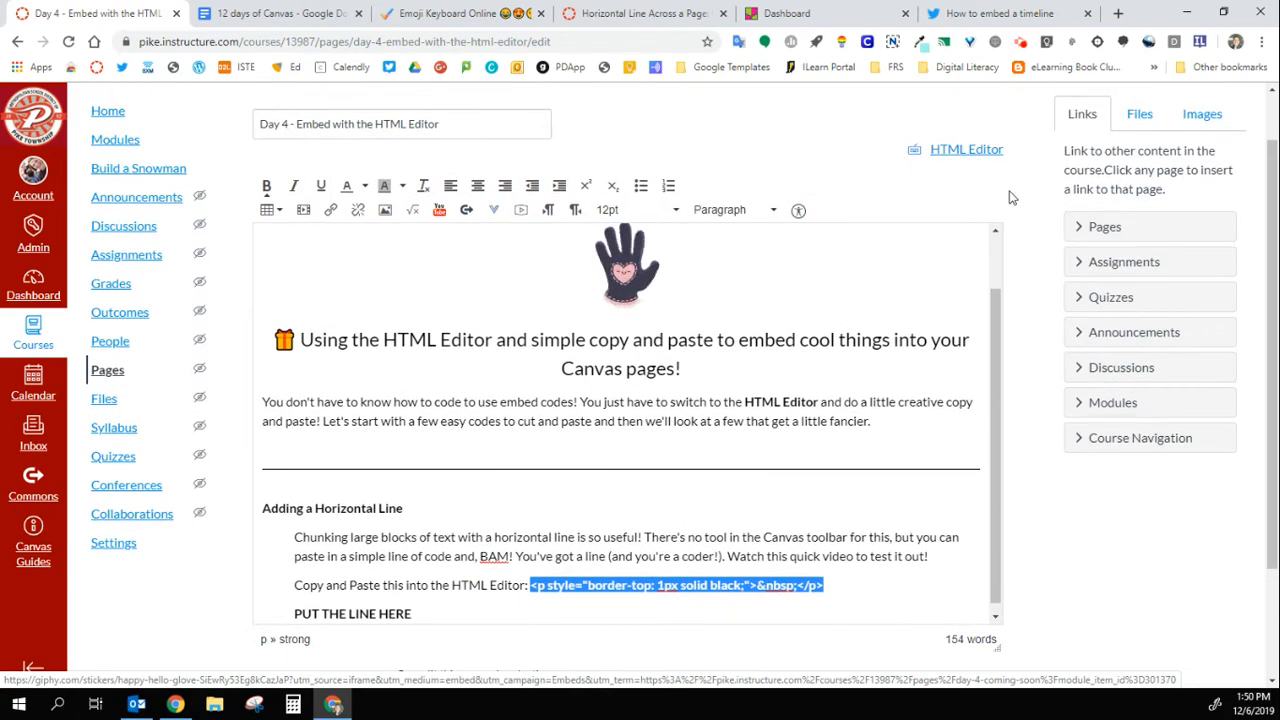
{"action": "left_click", "coordinate": [957, 155]}
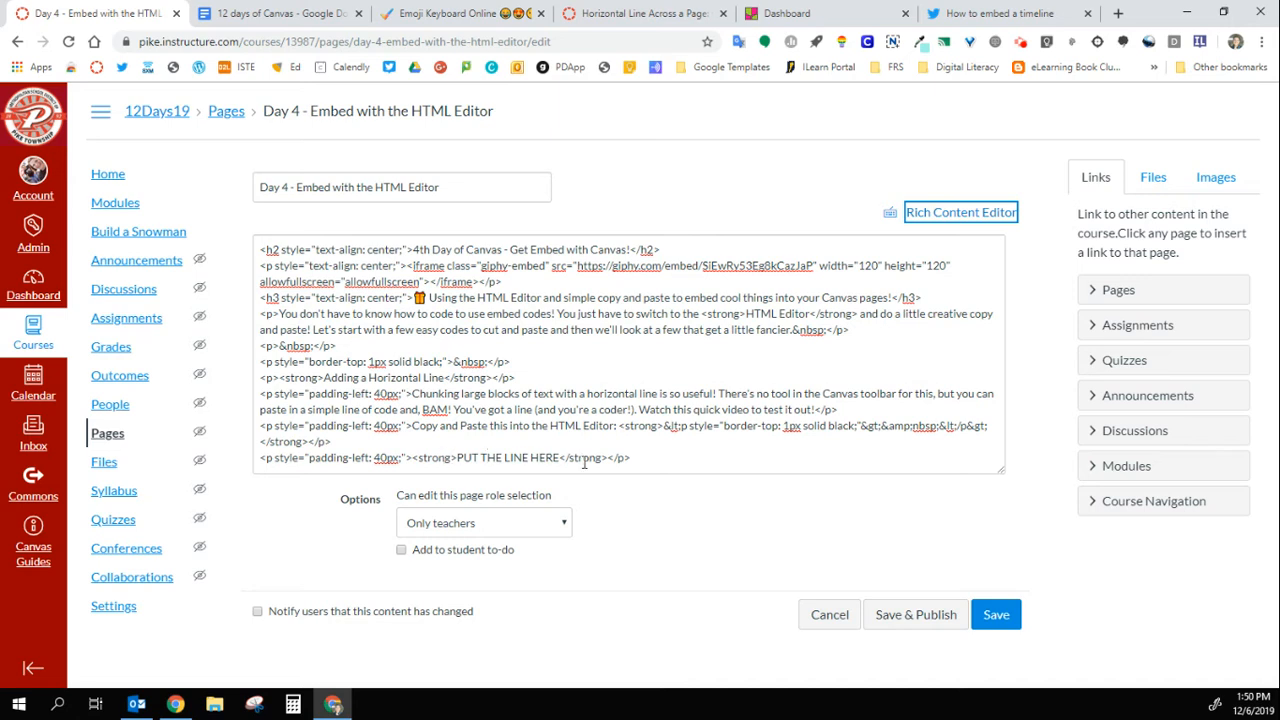
{"action": "left_click_drag", "start_coordinate": [644, 458], "coordinate": [258, 462]}
{"action": "key", "text": "Delete"}
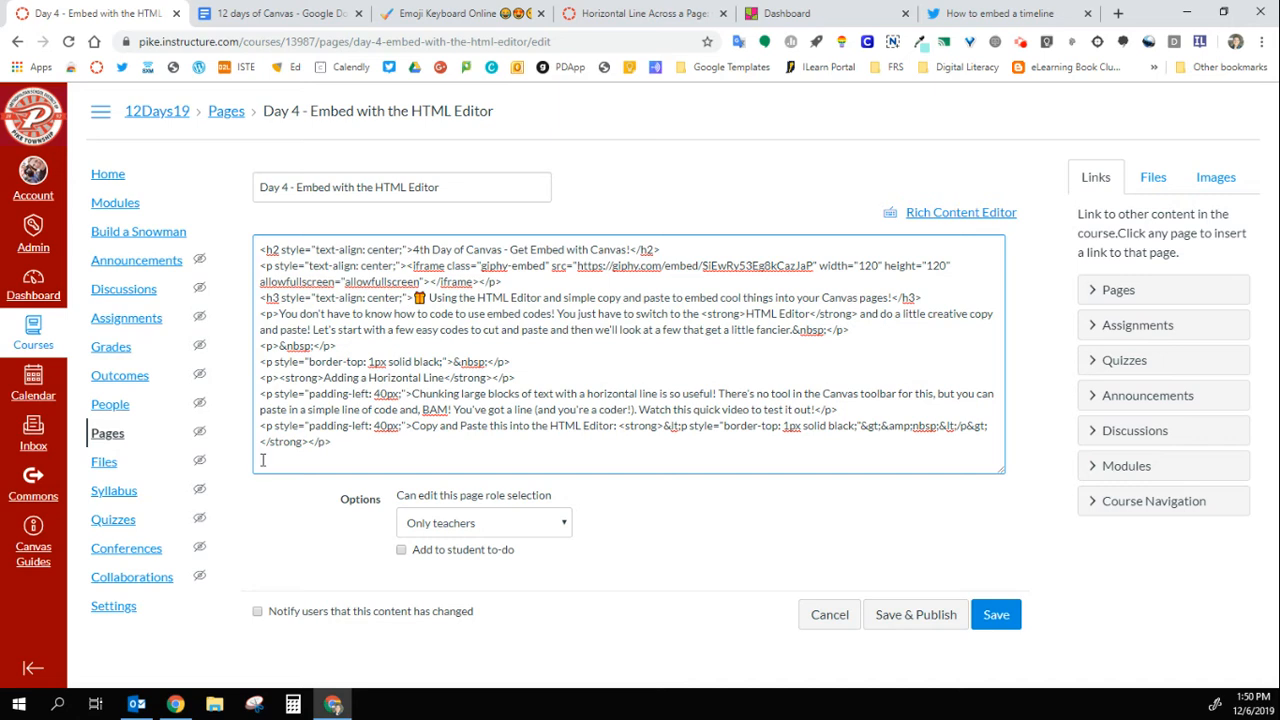
{"action": "right_click", "coordinate": [257, 462]}
{"action": "left_click", "coordinate": [368, 258]}
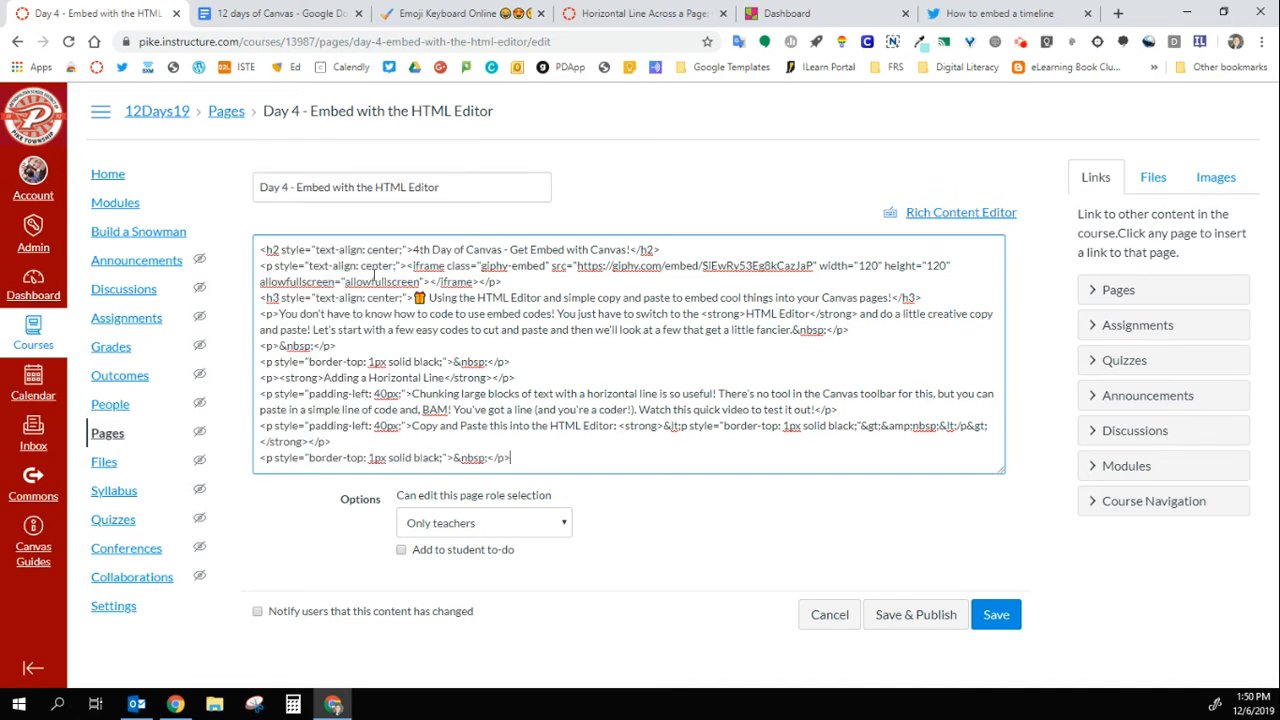
Change the last line's border code to 5px thickness and the colour red, and return to the rich content view to check it.
{"action": "left_click", "coordinate": [376, 457]}
{"action": "key", "text": "BackSpace"}
{"action": "type", "text": "5"}
{"action": "left_click_drag", "start_coordinate": [414, 457], "coordinate": [440, 457]}
{"action": "type", "text": "red"}
{"action": "left_click", "coordinate": [955, 214]}
{"action": "scroll", "coordinate": [1003, 380], "scroll_direction": "down", "scroll_amount": 1}
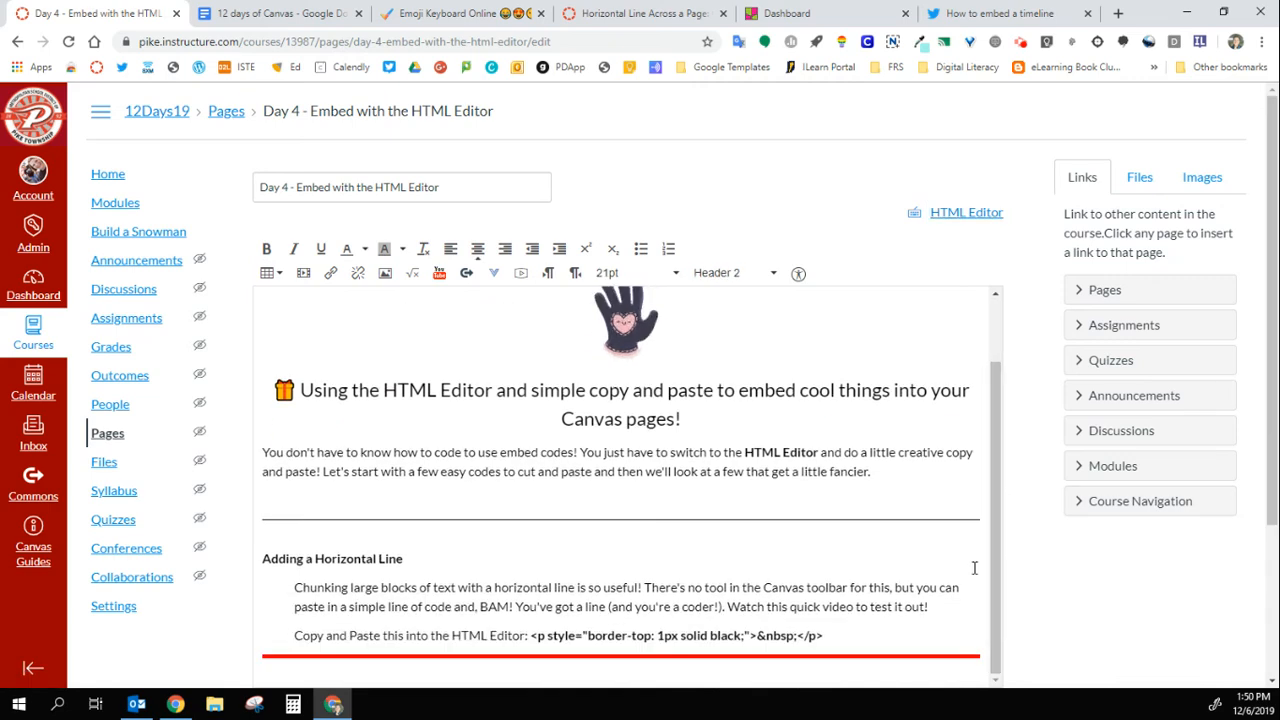
{"action": "scroll", "coordinate": [1275, 490], "scroll_direction": "down", "scroll_amount": 2}
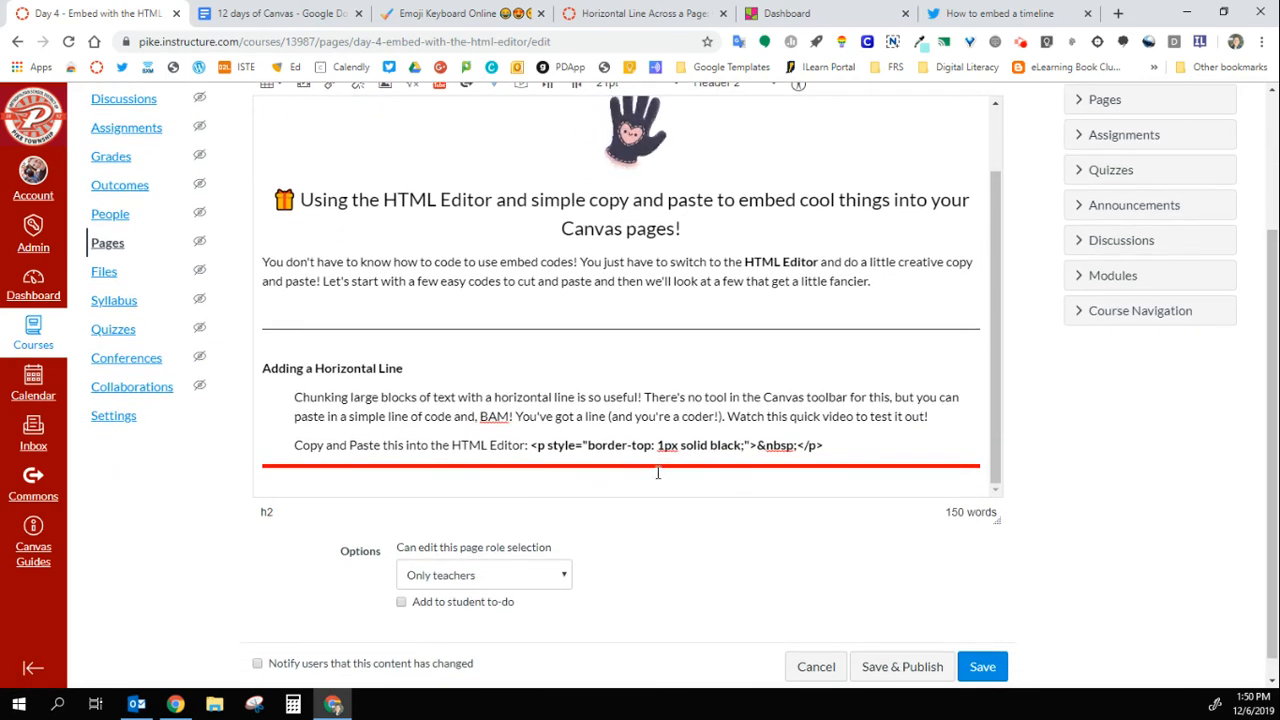